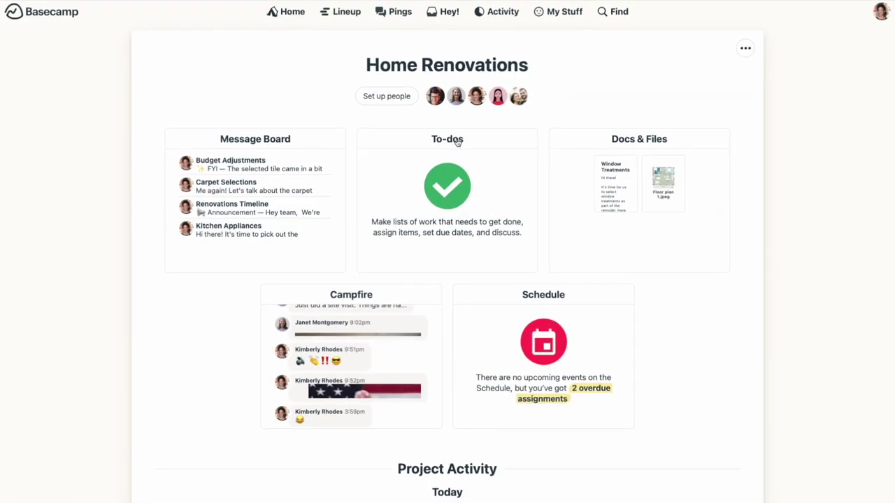
Create the 'Onboarding Tasks' to-do list, described as getting the client set up for renovation
{"action": "left_click", "coordinate": [457, 140]}
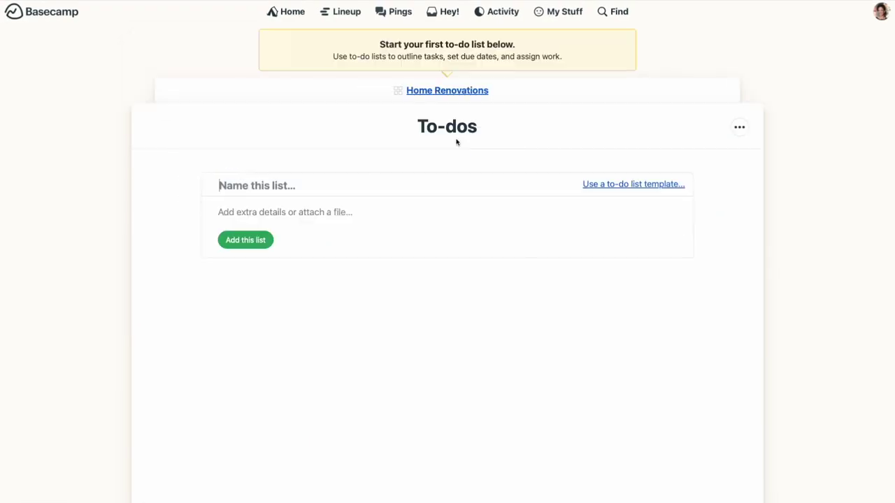
{"action": "type", "text": "Onboard"}
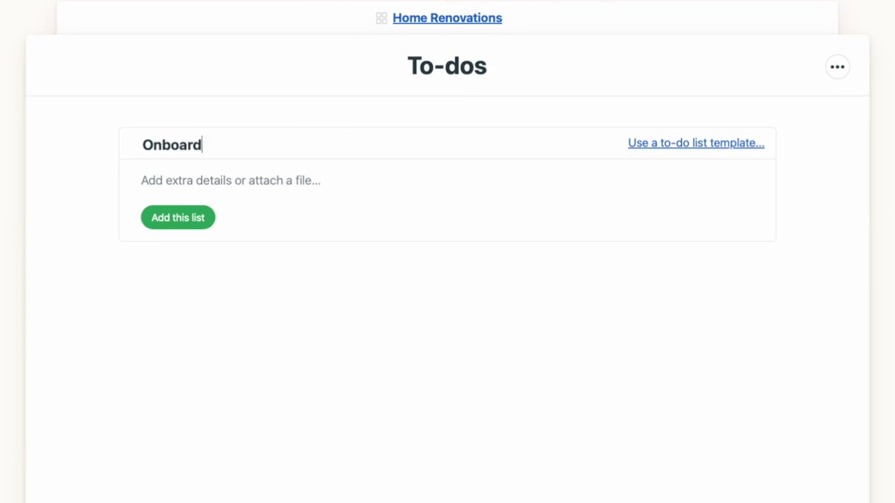
{"action": "type", "text": "ing Tasks"}
{"action": "left_click", "coordinate": [147, 181]}
{"action": "type", "text": "Getting the Davidsons set-up for renovation"}
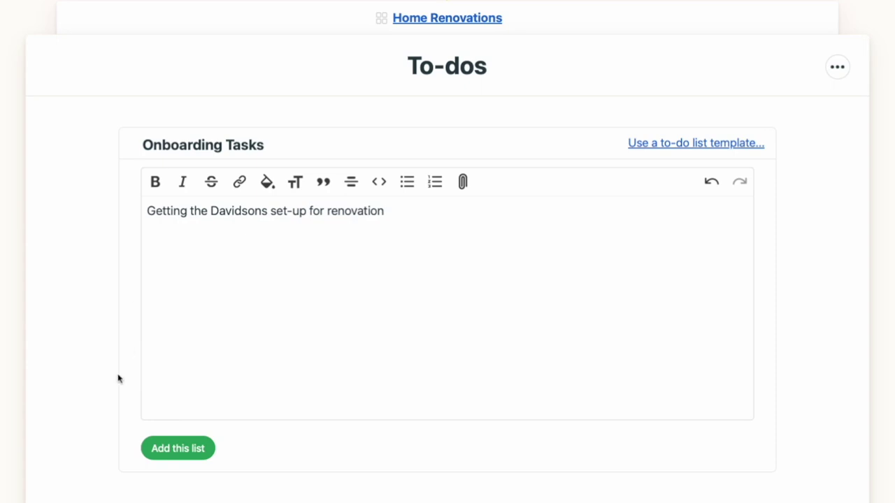
{"action": "left_click", "coordinate": [160, 446]}
Add to-dos 'Create job estimate', 'Send job estimate to the client' and 'Send contract and invoice'
{"action": "type", "text": "Create job estimate"}
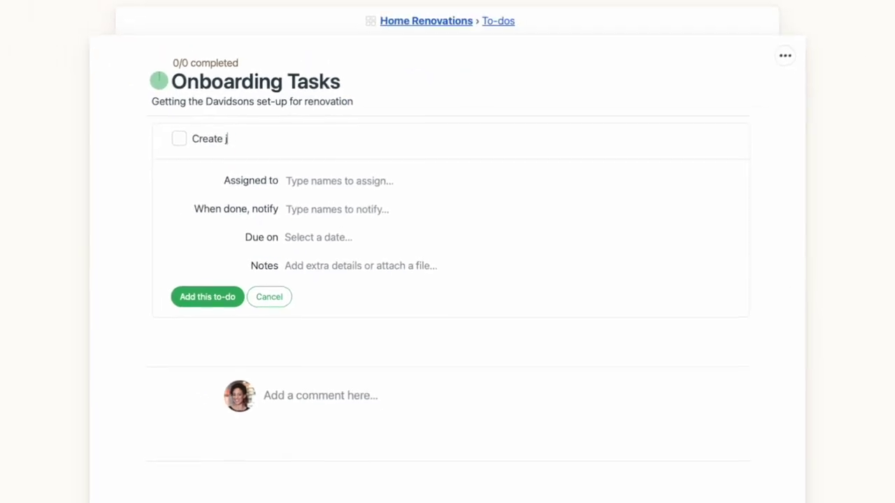
{"action": "key", "text": "Return"}
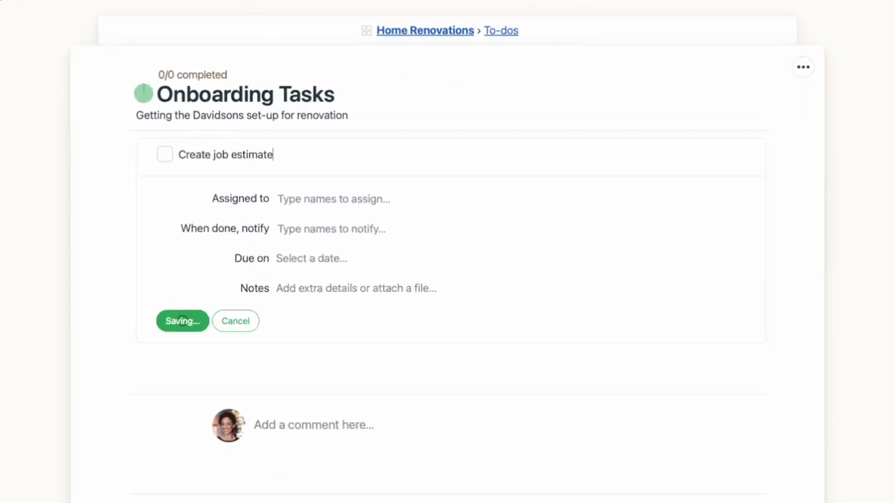
{"action": "type", "text": "Send "}
{"action": "type", "text": "job estimate to the clie"}
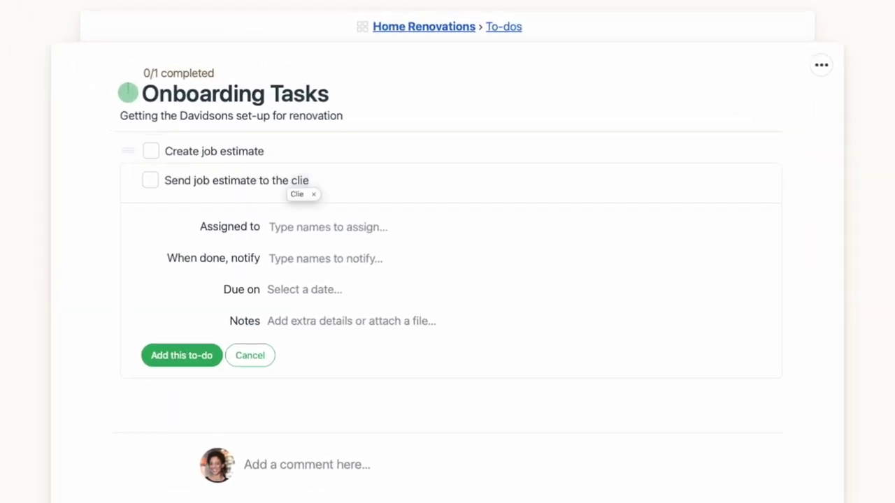
{"action": "key", "text": "Return"}
{"action": "type", "text": "Send contract an"}
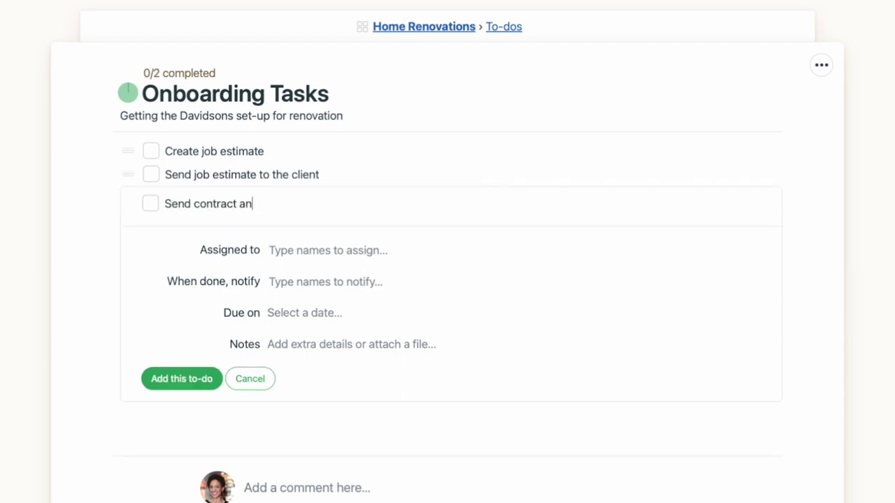
{"action": "type", "text": "d invoice"}
{"action": "key", "text": "Return"}
Add 'Receive client's deposit payment' with an assignee, a notify-when-done person, Jan 27 due date and pay-by-check note
{"action": "type", "text": "Receive client's deposit payment"}
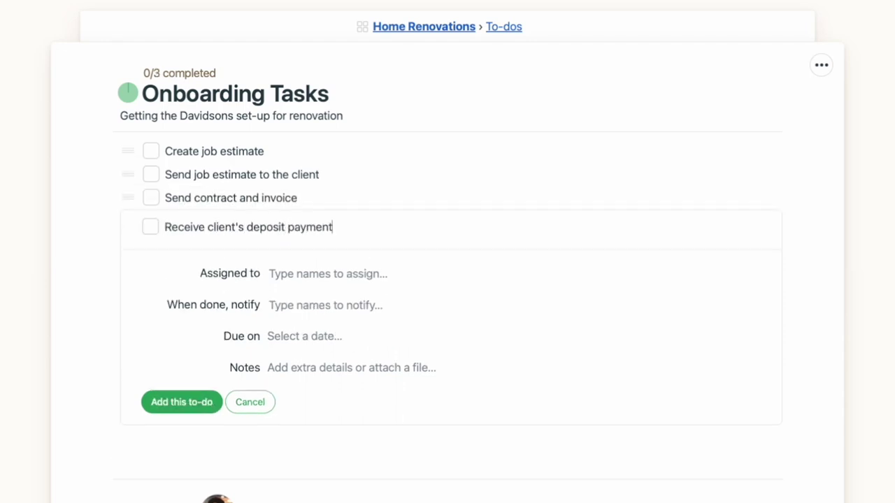
{"action": "left_click", "coordinate": [329, 273]}
{"action": "type", "text": "ja"}
{"action": "left_click", "coordinate": [304, 293]}
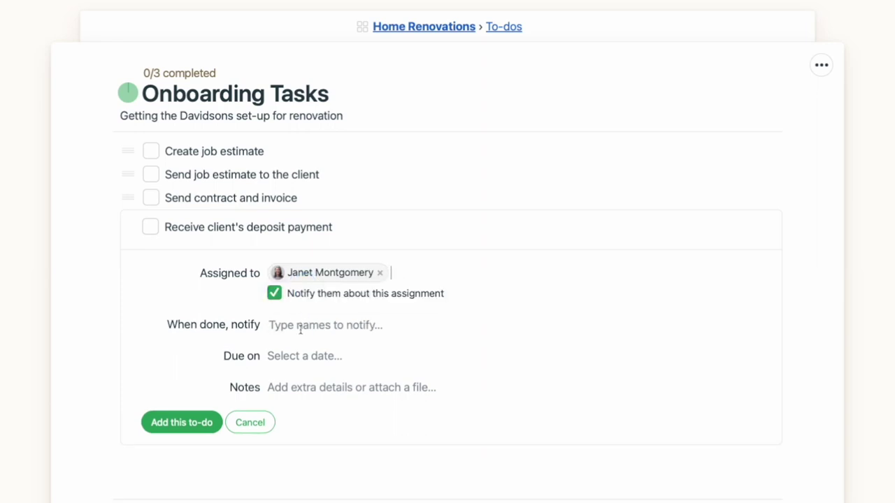
{"action": "type", "text": "ki"}
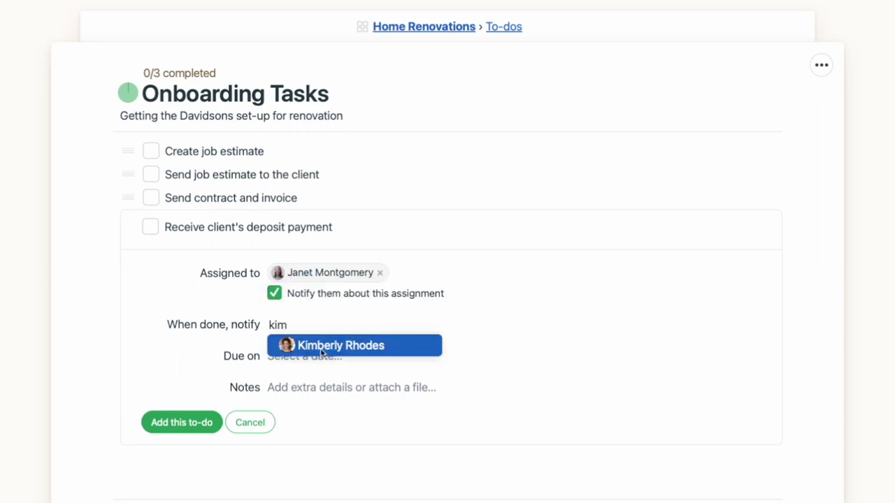
{"action": "type", "text": "m"}
{"action": "left_click", "coordinate": [322, 346]}
{"action": "left_click", "coordinate": [322, 353]}
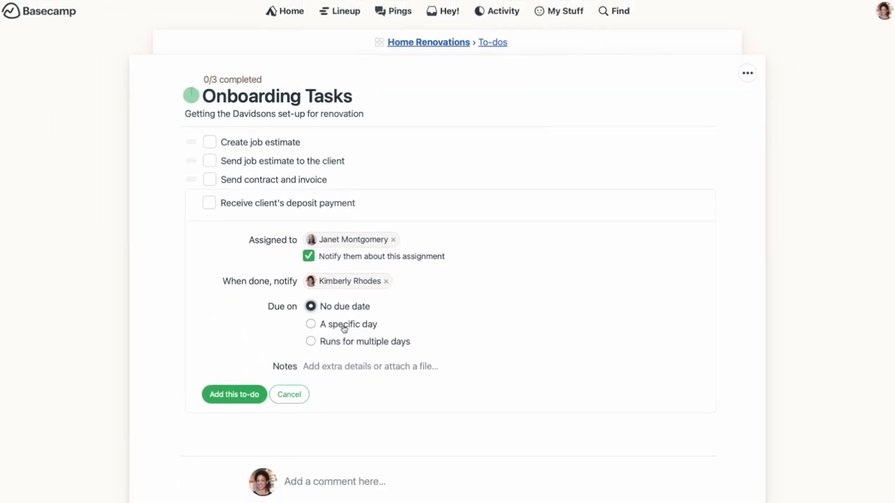
{"action": "left_click", "coordinate": [344, 325]}
{"action": "left_click", "coordinate": [420, 424]}
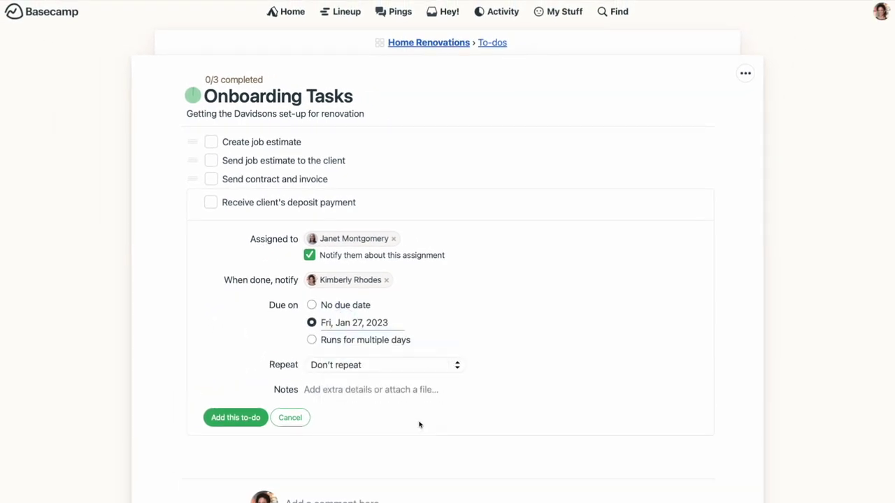
{"action": "left_click", "coordinate": [344, 390]}
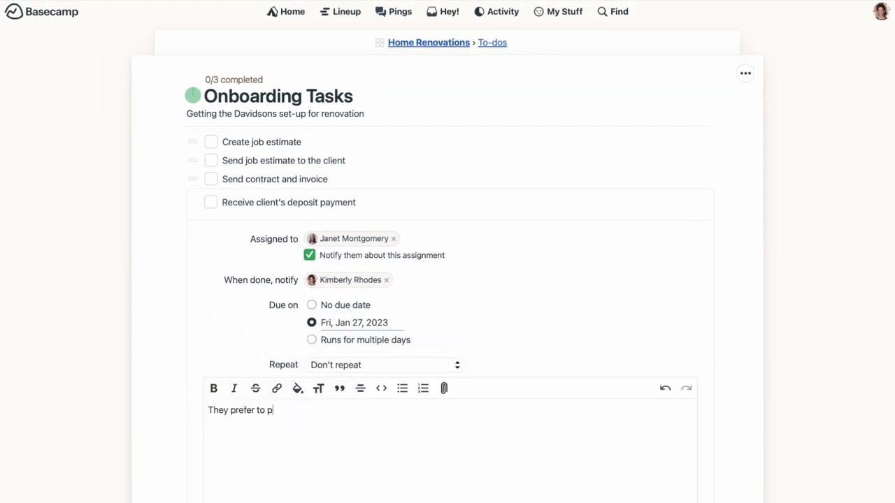
{"action": "scroll", "coordinate": [343, 391], "scroll_direction": "down", "scroll_amount": 2}
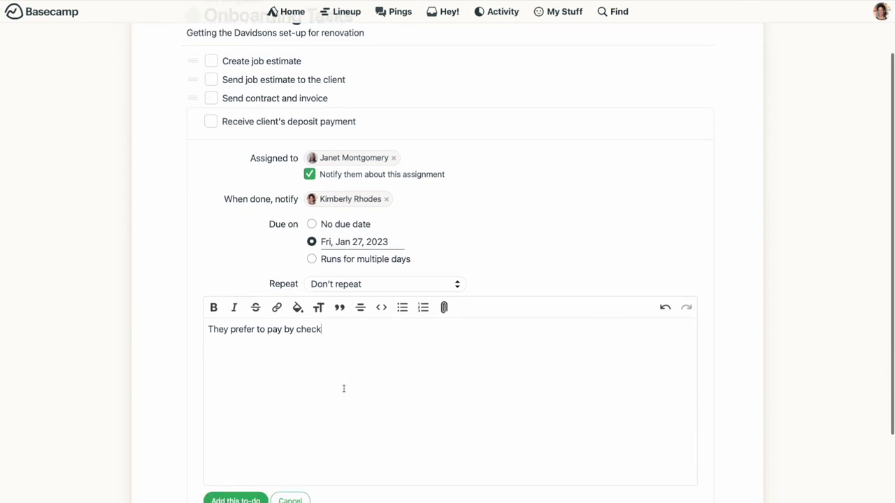
{"action": "left_click", "coordinate": [235, 499]}
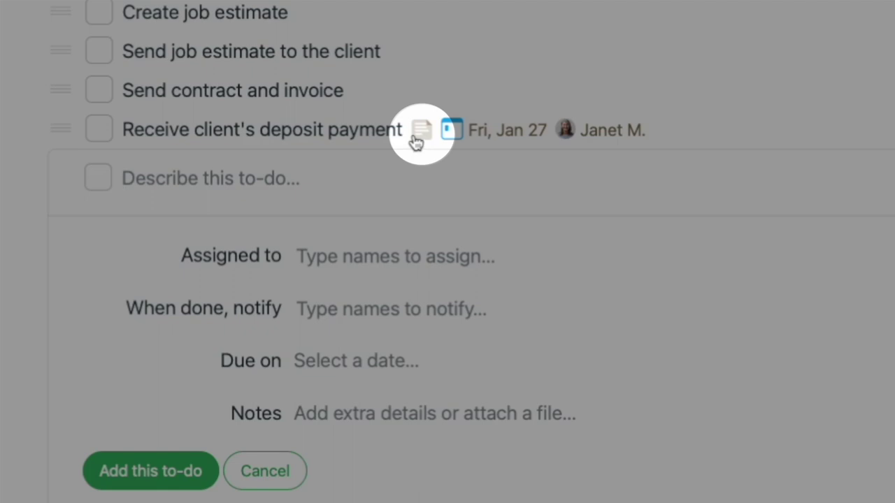
Preview the to-do's note, then check the latest Hey! notifications for Home Renovations
{"action": "mouse_move", "coordinate": [416, 142]}
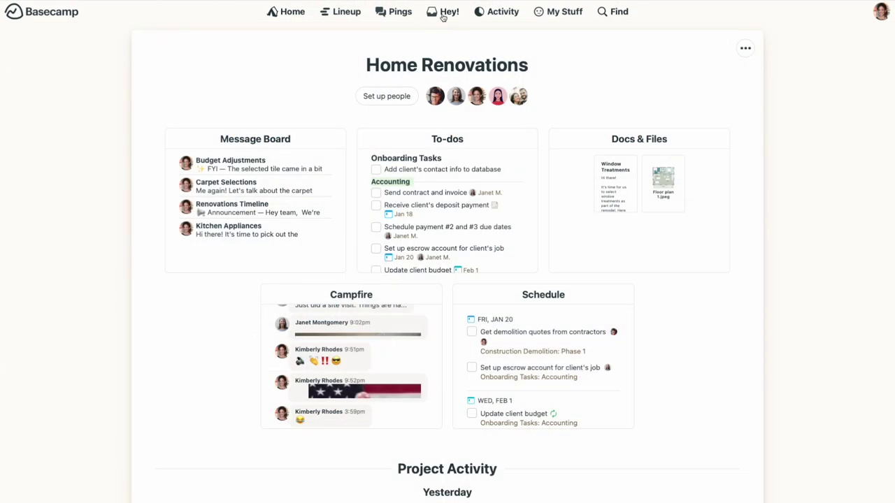
{"action": "left_click", "coordinate": [443, 14]}
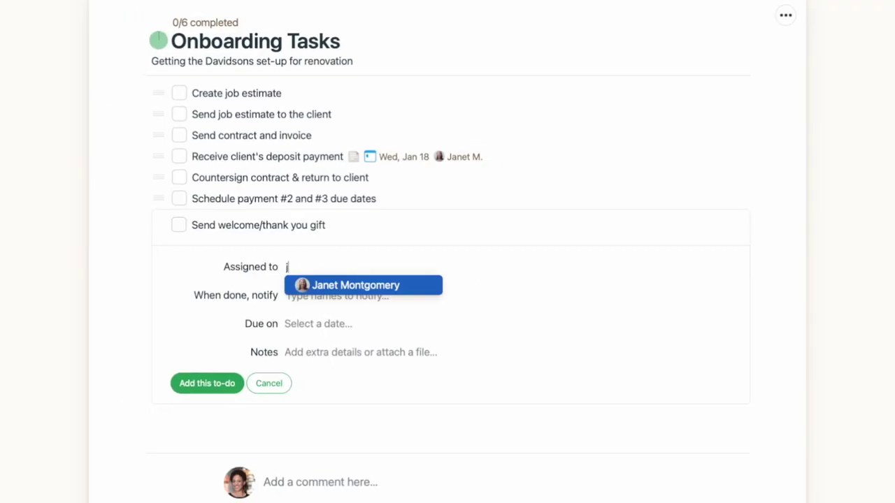
Save the 'Send welcome/thank you gift' to-do assigned to three teammates and due Thu, Jan 19
{"action": "left_click", "coordinate": [431, 290]}
{"action": "type", "text": "li"}
{"action": "left_click", "coordinate": [441, 286]}
{"action": "type", "text": "ki"}
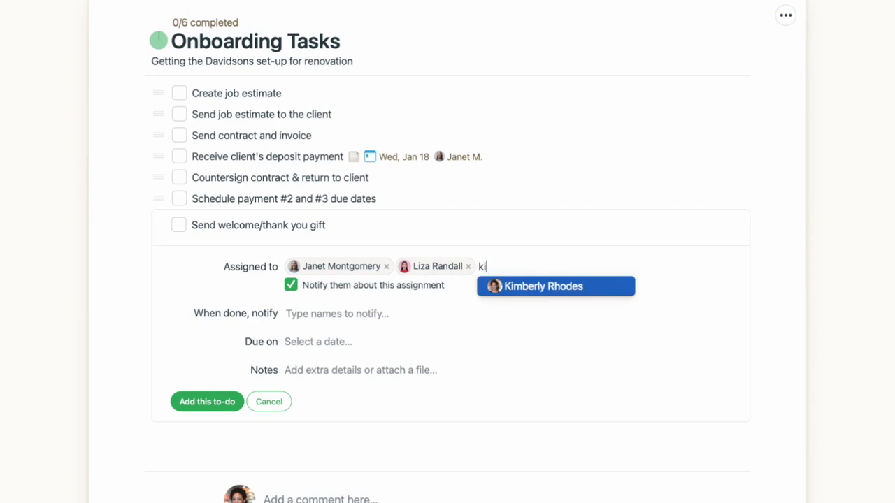
{"action": "left_click", "coordinate": [536, 286]}
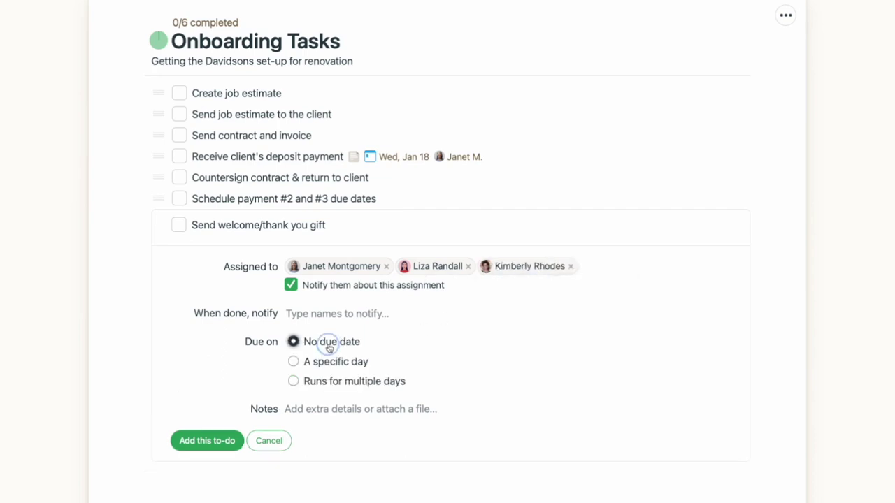
{"action": "left_click", "coordinate": [396, 456]}
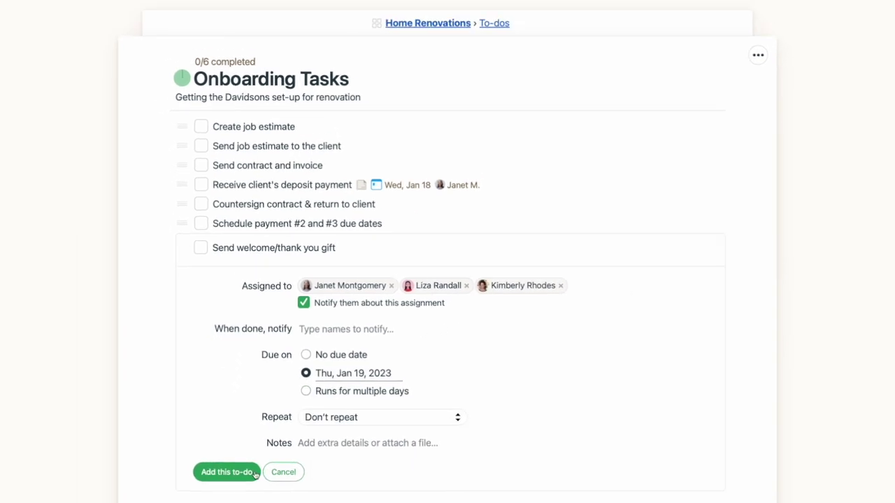
{"action": "left_click", "coordinate": [207, 441]}
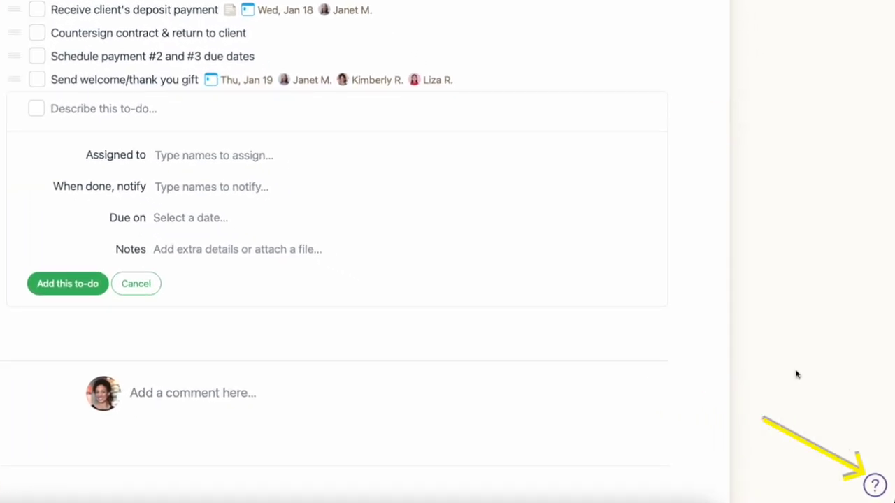
Search the help Guides for 'to do' and open the To-Dos guide
{"action": "left_click", "coordinate": [874, 485]}
{"action": "type", "text": "to do"}
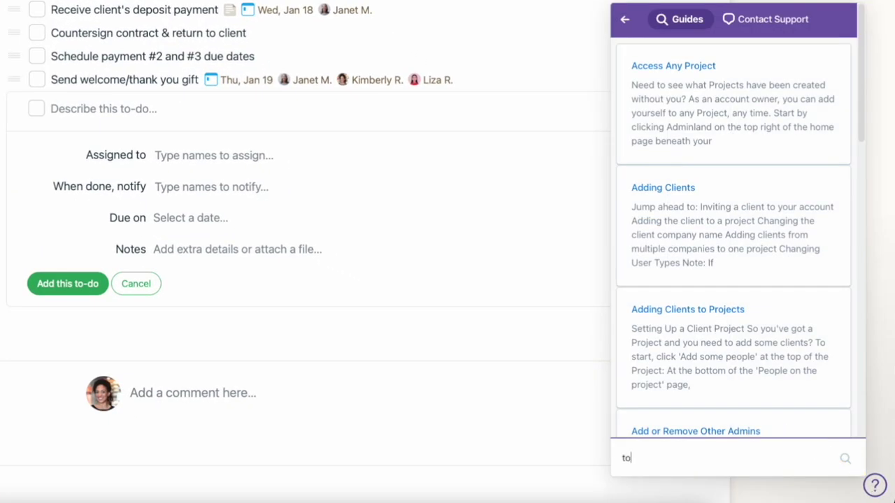
{"action": "left_click", "coordinate": [655, 66]}
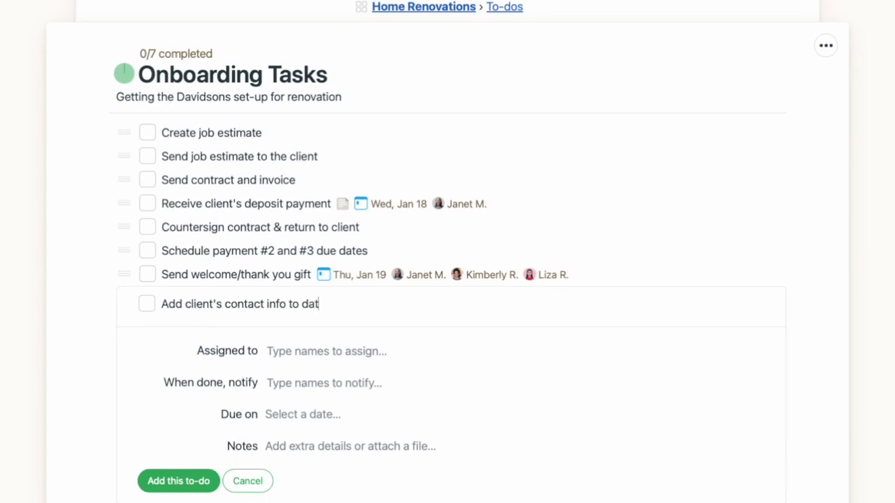
Add to-dos for the client's database contact info, 'Invite client to Basecamp project' and 'Set up escrow account for client's job'
{"action": "type", "text": "abase"}
{"action": "key", "text": "Return"}
{"action": "type", "text": "Invite client"}
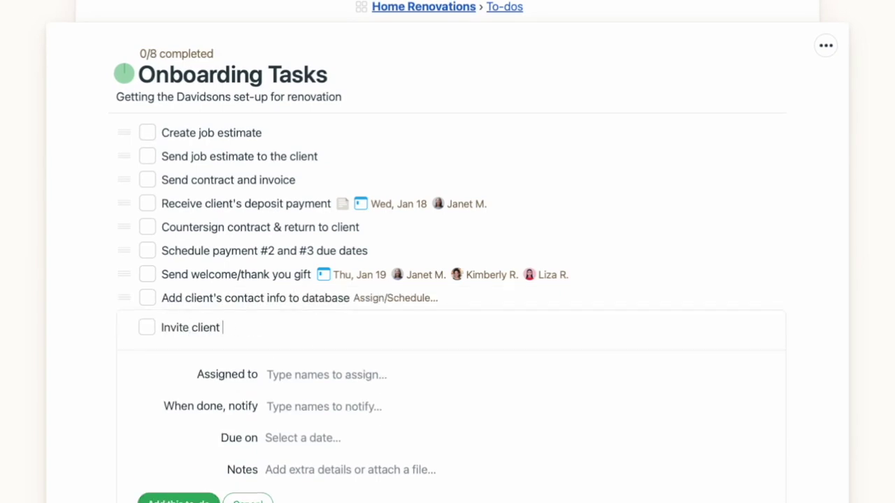
{"action": "type", "text": " to Basecamp project"}
{"action": "key", "text": "Return"}
{"action": "type", "text": "Set up es"}
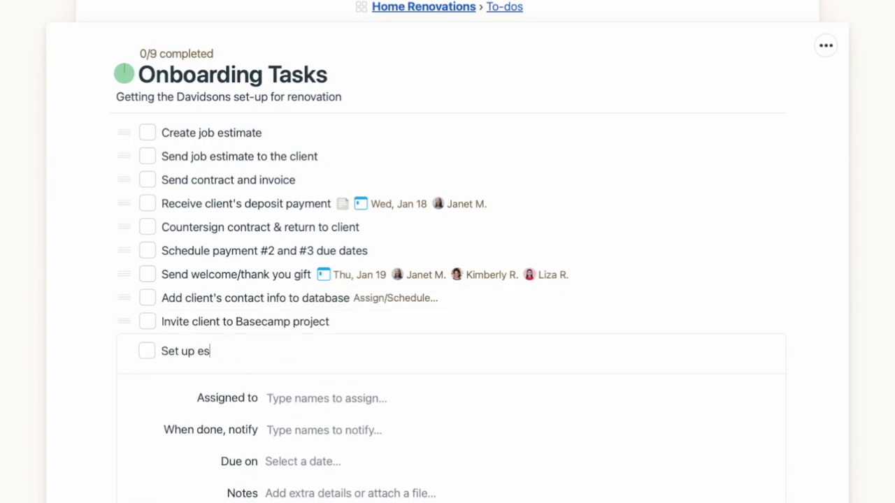
{"action": "type", "text": "crow account for client's job"}
{"action": "key", "text": "Return"}
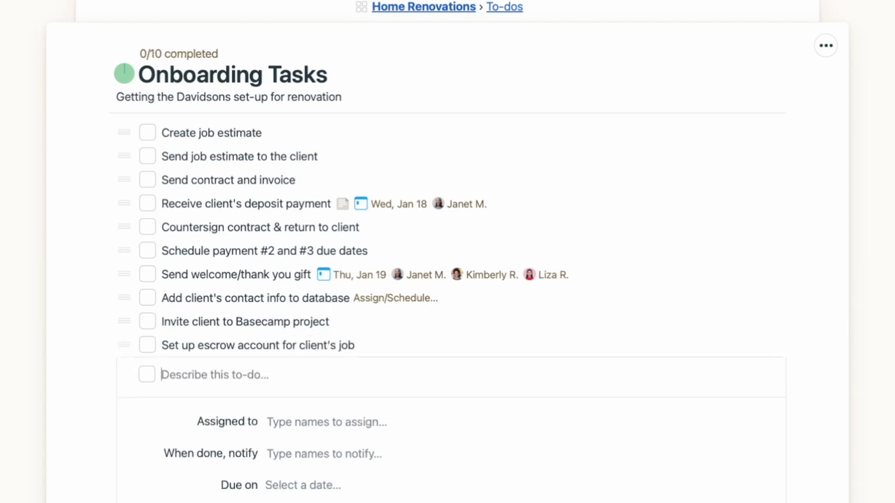
{"action": "key", "text": "Escape"}
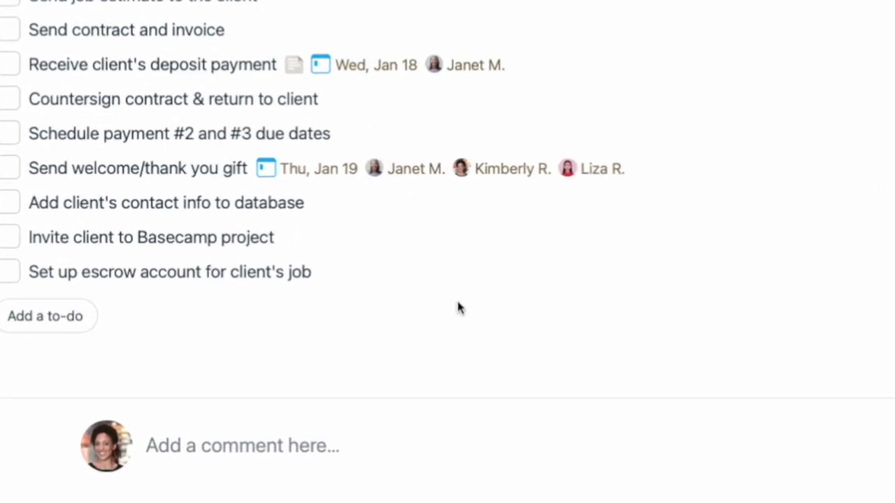
Assign the escrow-account to-do to a teammate and start setting its due date
{"action": "mouse_move", "coordinate": [370, 278]}
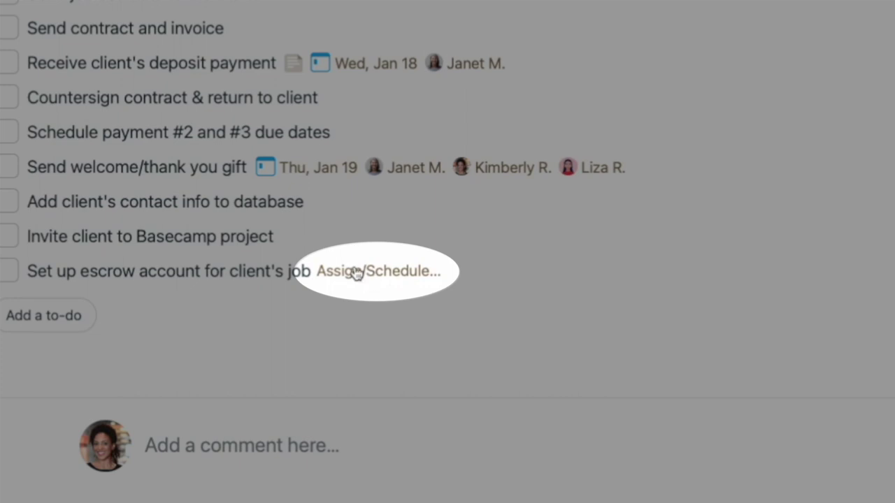
{"action": "left_click", "coordinate": [356, 273]}
{"action": "type", "text": "li"}
{"action": "key", "text": "Return"}
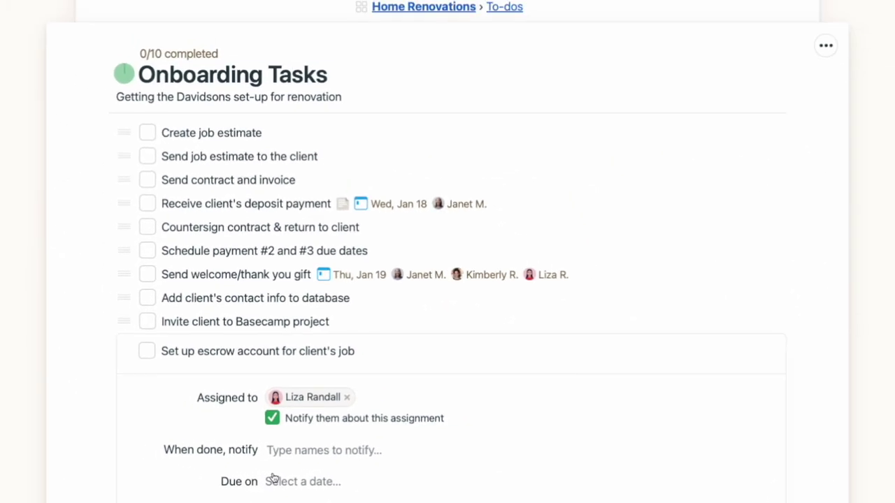
{"action": "left_click", "coordinate": [231, 477]}
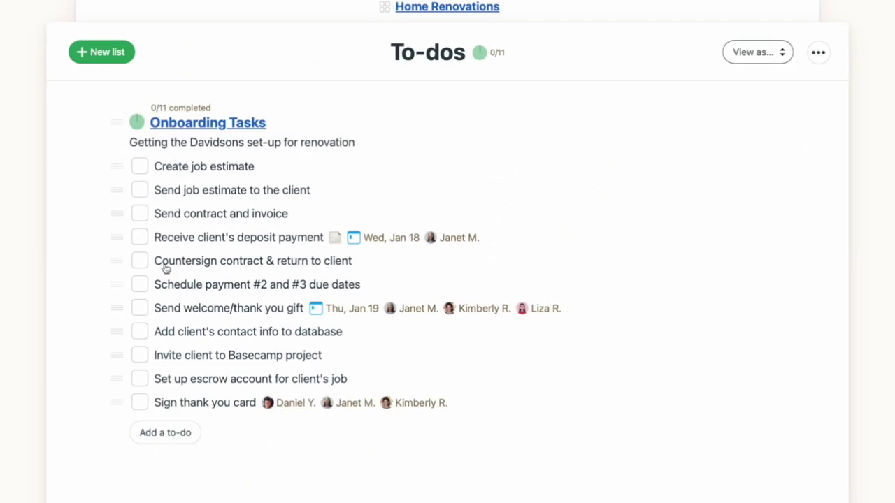
Create the 'Construction Demolition' list with 'Determine demo areas' and 'Get demolition quotes from contractors'
{"action": "left_click", "coordinate": [112, 50]}
{"action": "type", "text": "Construction Demolition"}
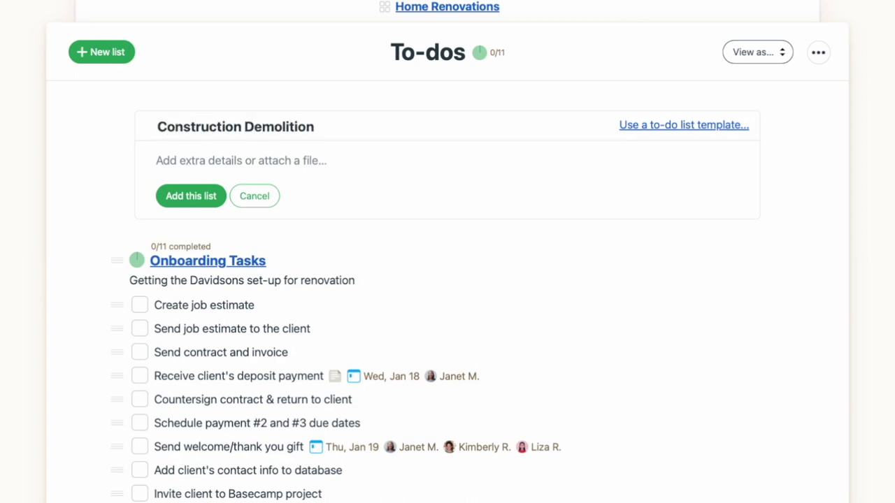
{"action": "left_click", "coordinate": [191, 196]}
{"action": "type", "text": "Determine demo areas"}
{"action": "key", "text": "Return"}
{"action": "type", "text": "Get demolition quotes from contractors"}
{"action": "left_click", "coordinate": [166, 322]}
Add 'Select contractor for demolition', 'Schedule demolition date', 'Receive invoice from demo contractor' and 'Pay contractor for demolition'
{"action": "type", "text": "Select contractor for demolition"}
{"action": "key", "text": "Return"}
{"action": "type", "text": "Schedule demolition date"}
{"action": "key", "text": "Return"}
{"action": "type", "text": "Receiv"}
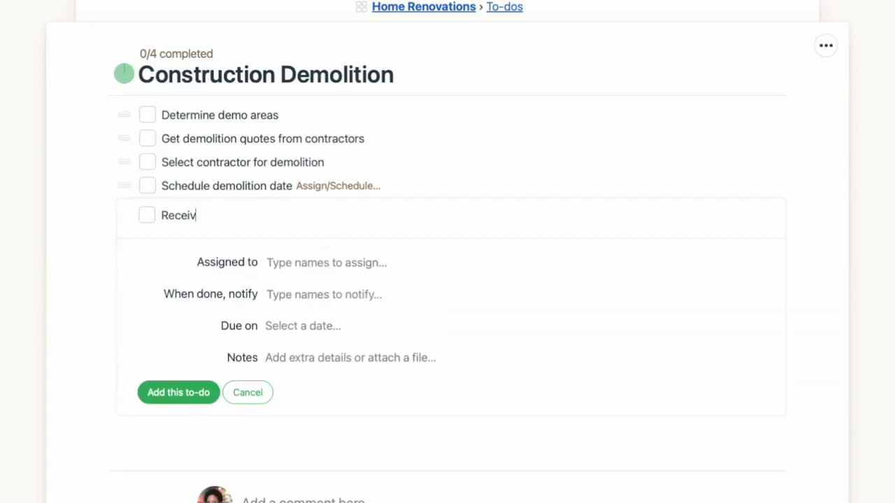
{"action": "type", "text": "e invoice from demo contractor"}
{"action": "key", "text": "Return"}
{"action": "type", "text": "Pay contrac"}
{"action": "left_click", "coordinate": [158, 418]}
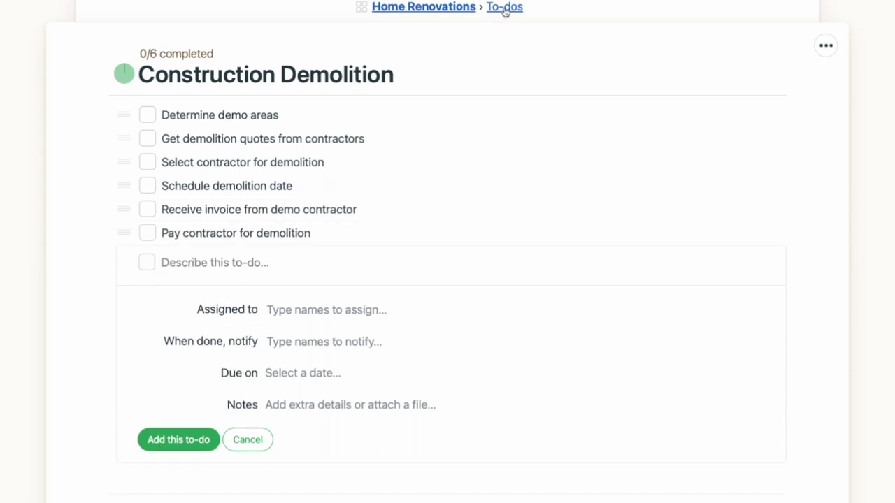
Move 'Create job estimate' into Construction Demolition and place that list below Onboarding Tasks
{"action": "left_click", "coordinate": [504, 7]}
{"action": "left_click_drag", "start_coordinate": [259, 265], "coordinate": [228, 251]}
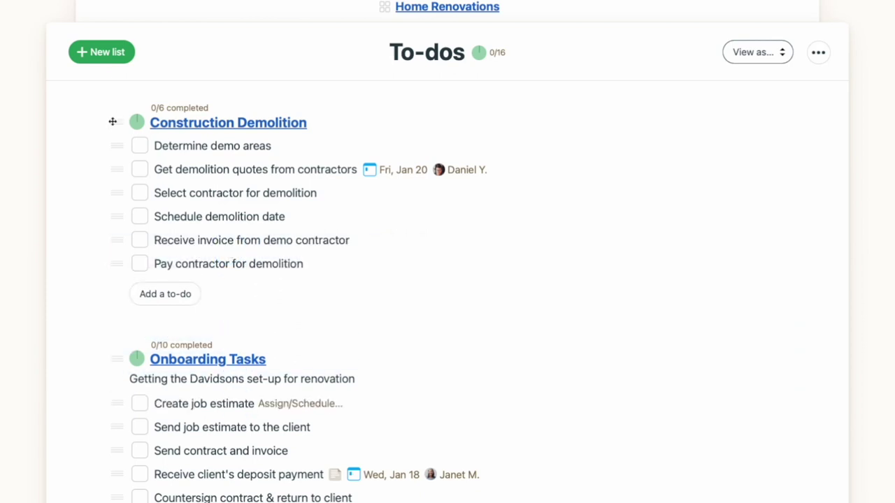
{"action": "left_click_drag", "start_coordinate": [113, 122], "coordinate": [105, 444]}
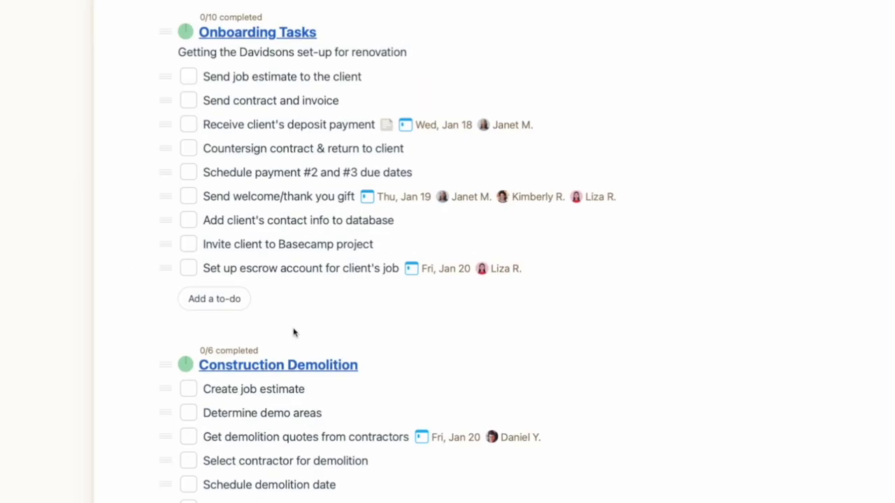
Group the contract, deposit, payment due-dates and escrow to-dos into a green 'Accounting' group
{"action": "left_click", "coordinate": [169, 100]}
{"action": "left_click", "coordinate": [170, 123], "text": "shift"}
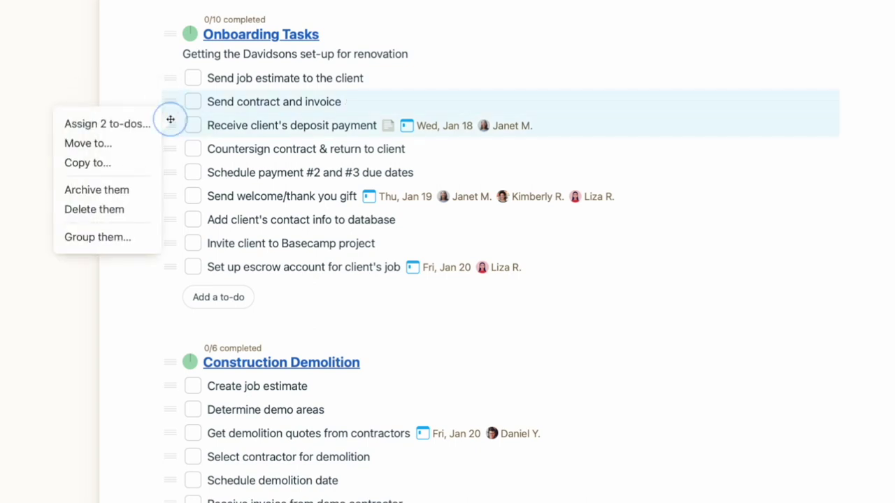
{"action": "left_click", "coordinate": [169, 170], "text": "shift"}
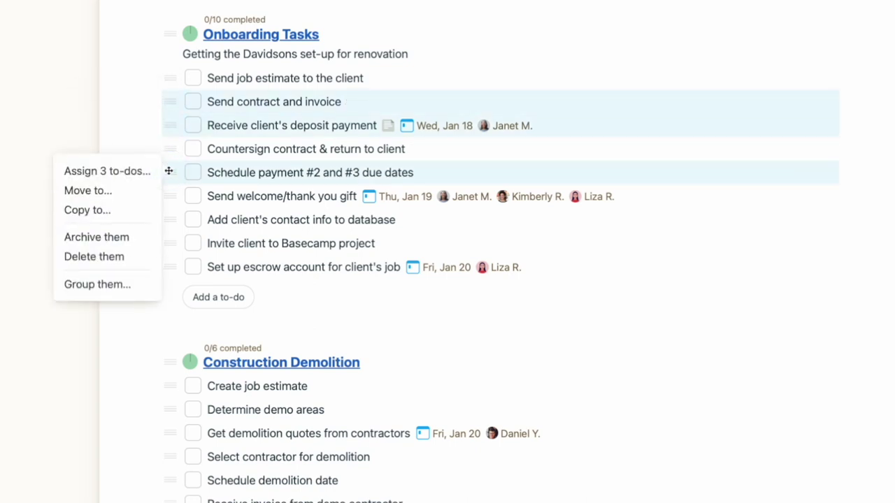
{"action": "left_click", "coordinate": [168, 266], "text": "shift"}
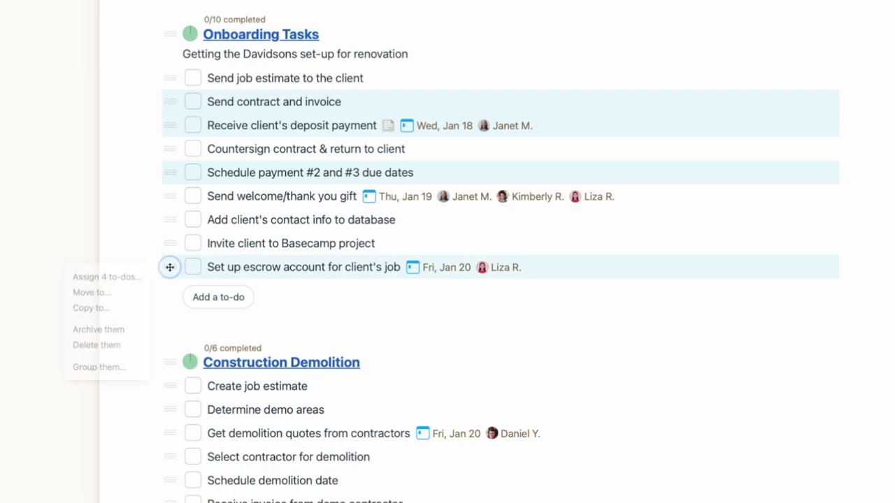
{"action": "left_click", "coordinate": [94, 379]}
{"action": "type", "text": "Accounting"}
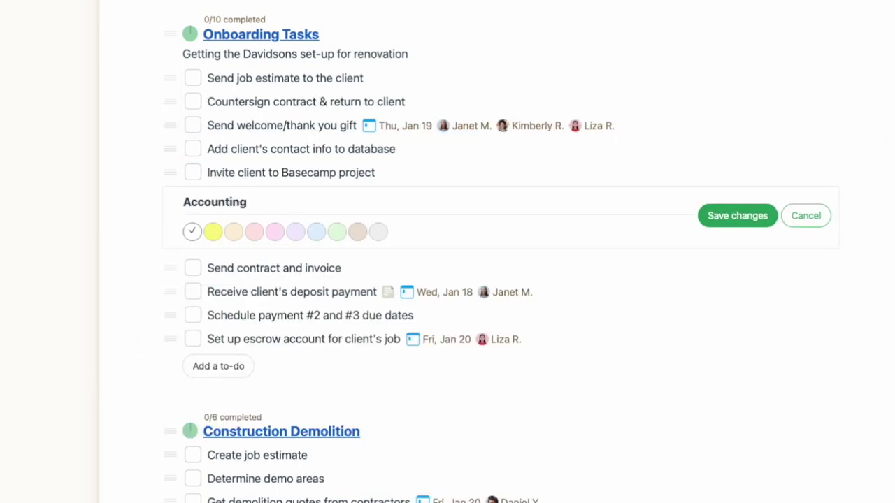
{"action": "left_click", "coordinate": [336, 230]}
{"action": "key", "text": "Return"}
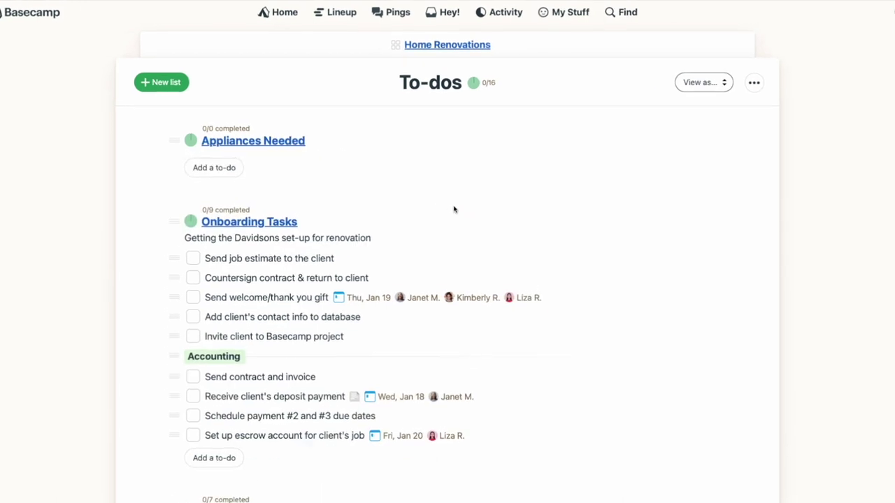
In Appliances Needed, add a light blue 'Kitchen' group
{"action": "left_click", "coordinate": [294, 136]}
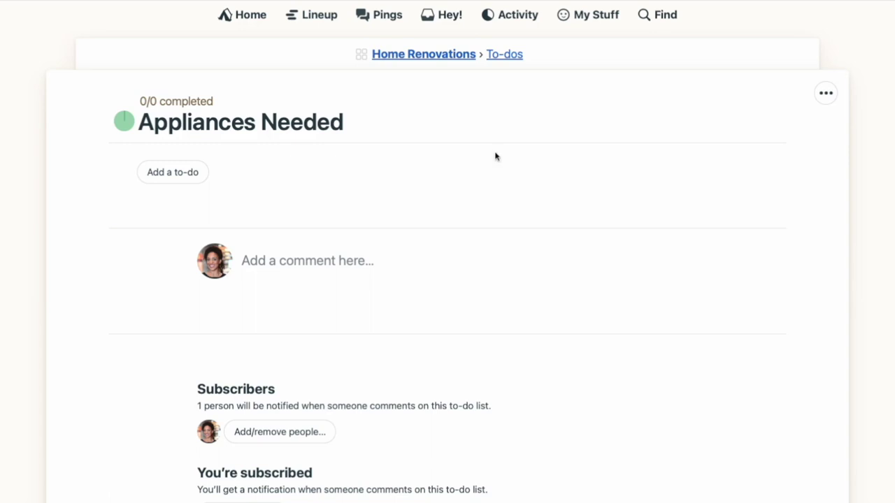
{"action": "left_click", "coordinate": [825, 94]}
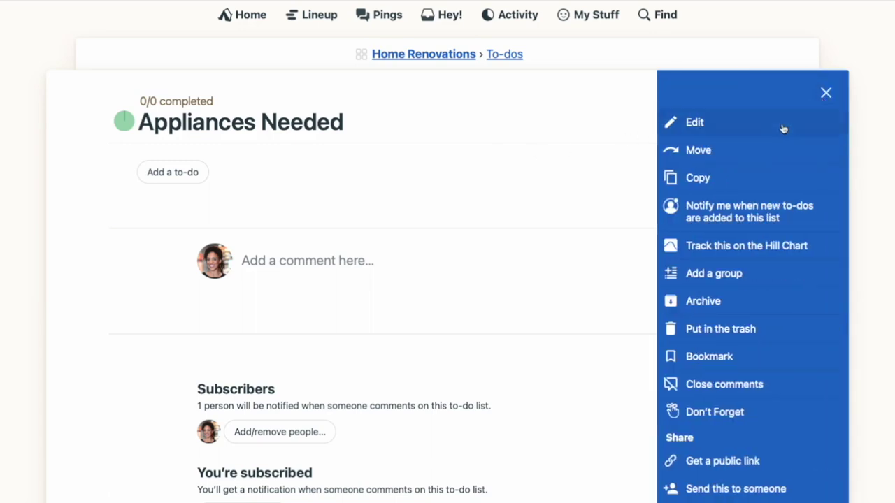
{"action": "left_click", "coordinate": [727, 276]}
{"action": "type", "text": "Kitchen"}
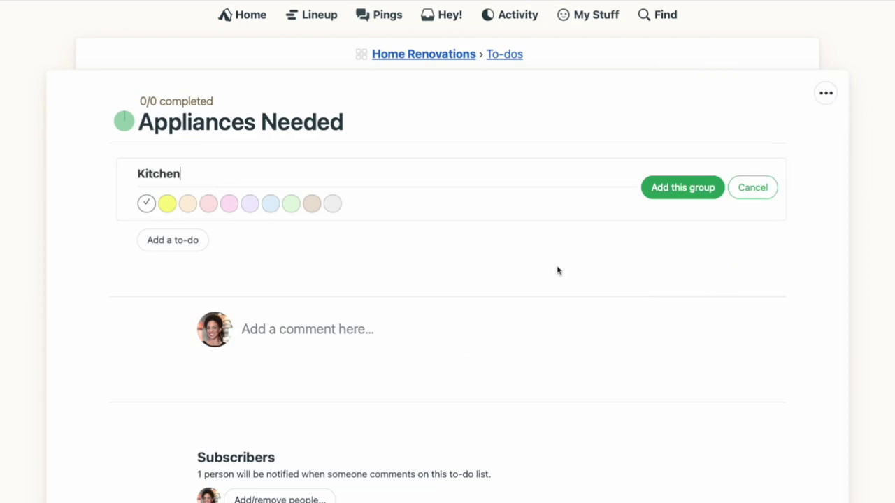
{"action": "left_click", "coordinate": [270, 204]}
{"action": "left_click", "coordinate": [683, 188]}
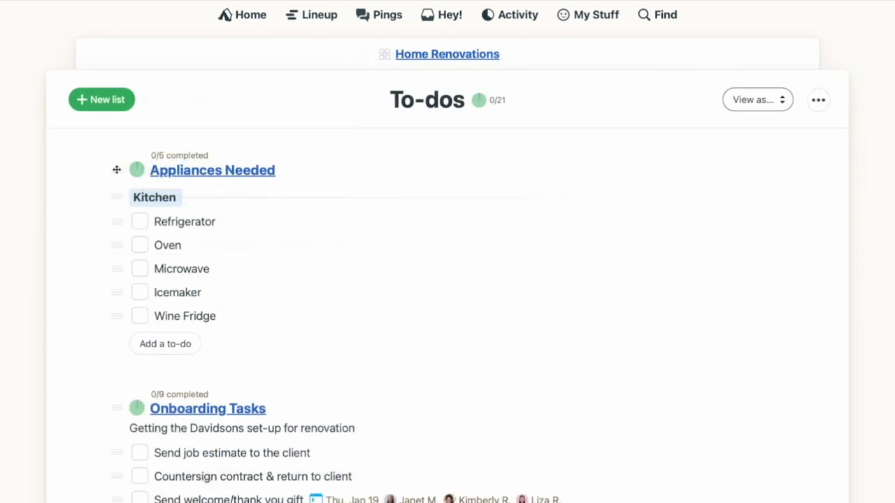
Add a yellow 'Bonus Room' group after the kitchen items
{"action": "left_click", "coordinate": [117, 170]}
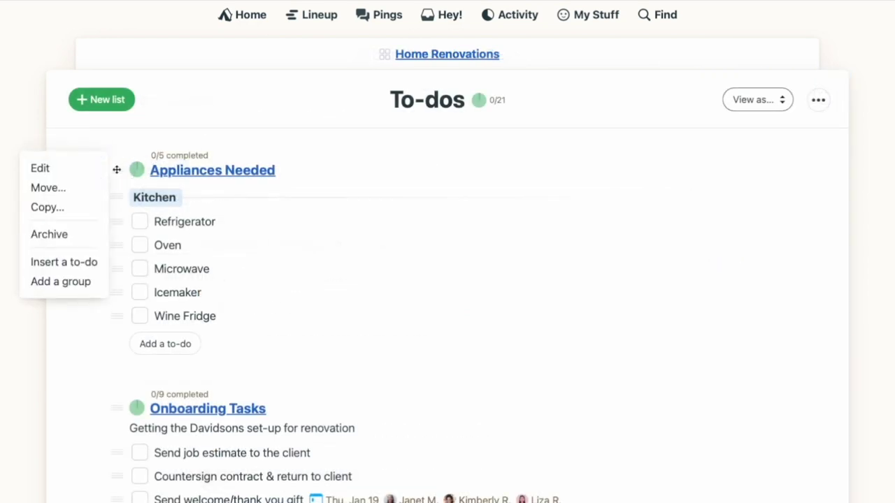
{"action": "left_click", "coordinate": [61, 281]}
{"action": "type", "text": "Bonu"}
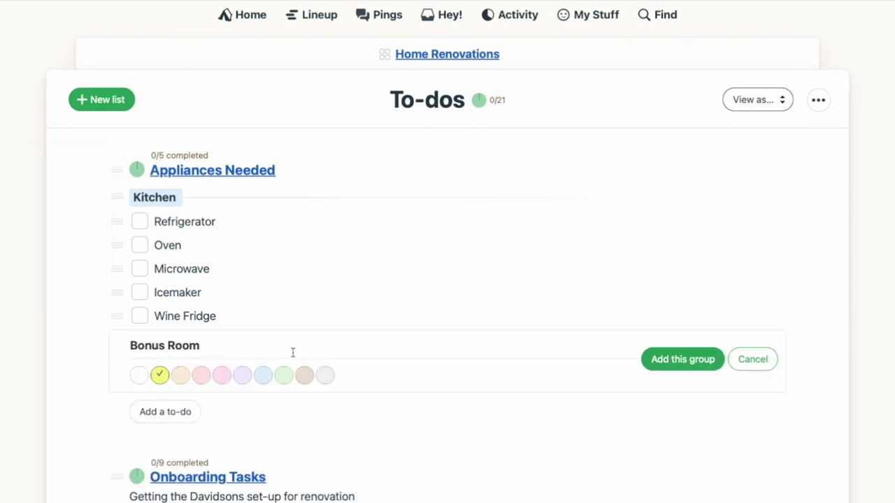
{"action": "type", "text": "s Room"}
{"action": "left_click", "coordinate": [665, 360]}
Add 'Mini Fridge' and 'Freezer' under Bonus Room and move 'Wine Fridge' into it
{"action": "left_click", "coordinate": [191, 374]}
{"action": "type", "text": "Mini Fridge"}
{"action": "key", "text": "Return"}
{"action": "type", "text": "F"}
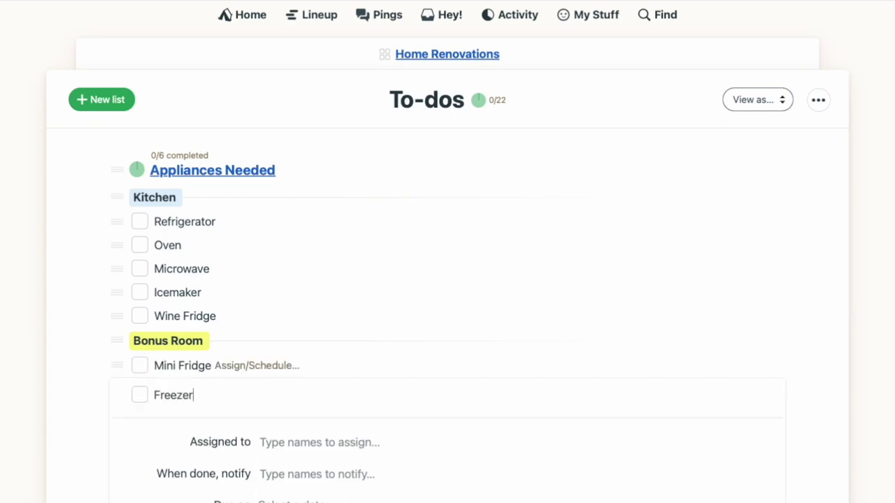
{"action": "type", "text": "reezer"}
{"action": "key", "text": "Return"}
{"action": "key", "text": "Escape"}
{"action": "left_click_drag", "start_coordinate": [179, 316], "coordinate": [181, 335]}
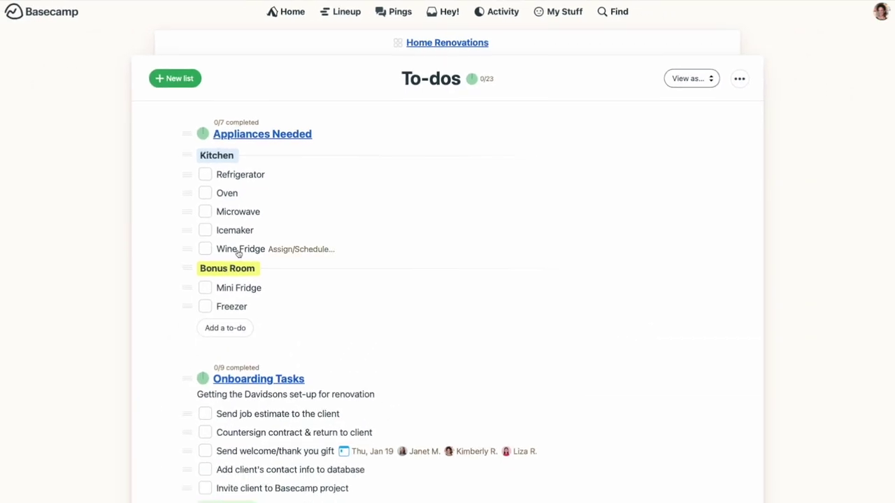
{"action": "left_click_drag", "start_coordinate": [237, 263], "coordinate": [236, 265]}
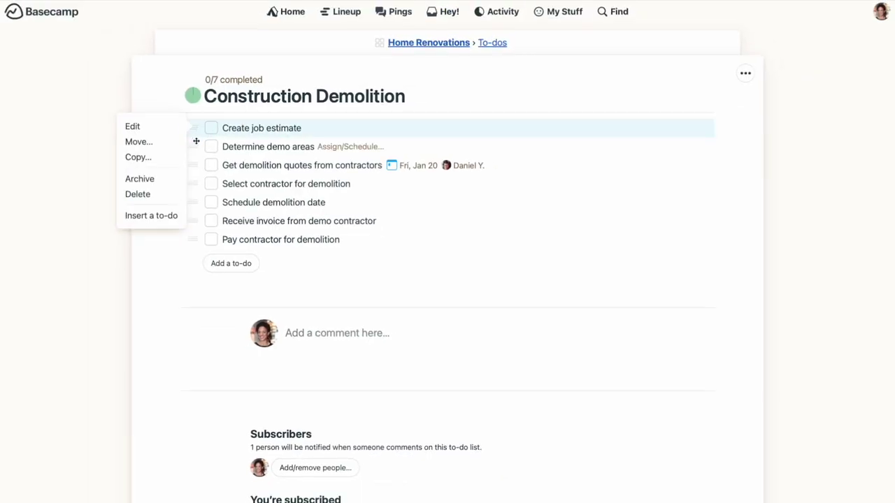
Group the first three demolition to-dos, including demo areas and quotes, into a yellow 'Phase 1' group
{"action": "left_click", "coordinate": [196, 140], "text": "shift"}
{"action": "left_click", "coordinate": [196, 162], "text": "shift"}
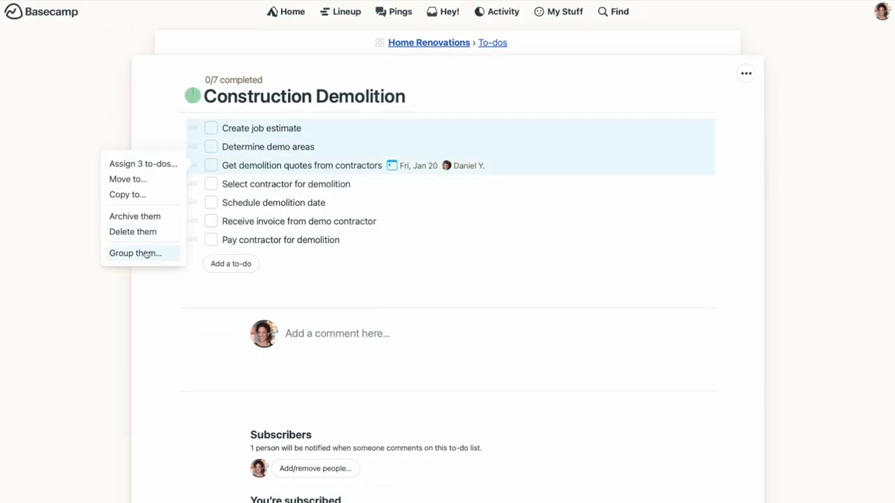
{"action": "left_click", "coordinate": [137, 252]}
{"action": "type", "text": "Phase 1"}
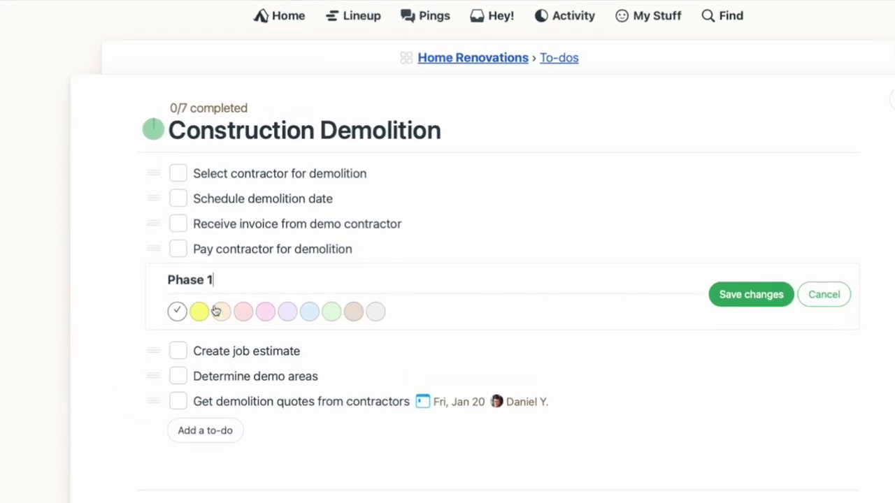
{"action": "left_click", "coordinate": [199, 311]}
{"action": "left_click", "coordinate": [740, 297]}
Group 'Select contractor for demolition' and 'Schedule demolition date' into a lavender 'Phase 2' group
{"action": "left_click", "coordinate": [154, 174]}
{"action": "left_click", "coordinate": [153, 198], "text": "shift"}
{"action": "left_click", "coordinate": [77, 317]}
{"action": "type", "text": "Phase 2"}
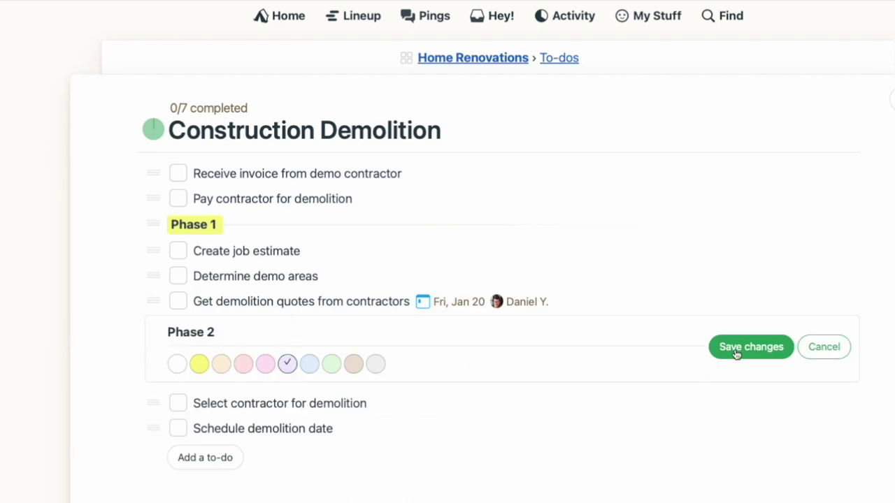
{"action": "left_click", "coordinate": [737, 353]}
Group the demo contractor invoice and payment to-dos into a tan 'Phase 3' group
{"action": "left_click", "coordinate": [153, 174]}
{"action": "left_click", "coordinate": [152, 198], "text": "shift"}
{"action": "left_click", "coordinate": [93, 318]}
{"action": "type", "text": "Phase 3"}
{"action": "left_click", "coordinate": [355, 394]}
{"action": "left_click", "coordinate": [723, 384]}
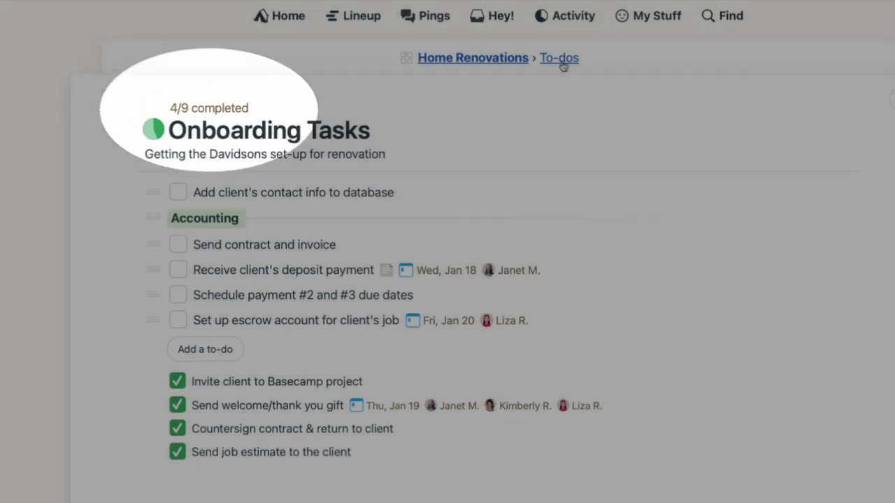
Return to the Home Renovations to-dos overview
{"action": "left_click", "coordinate": [564, 62]}
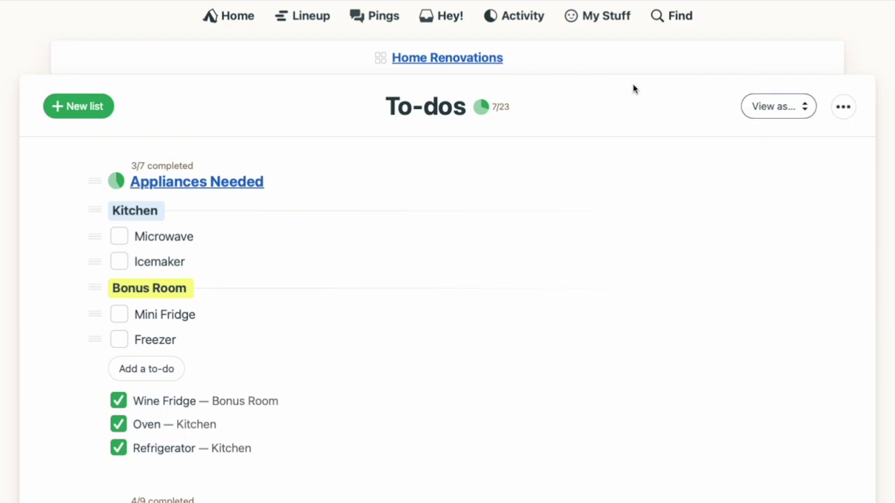
Switch to card view, colour Appliances Needed grey, drag it to column two and open it
{"action": "left_click", "coordinate": [779, 106]}
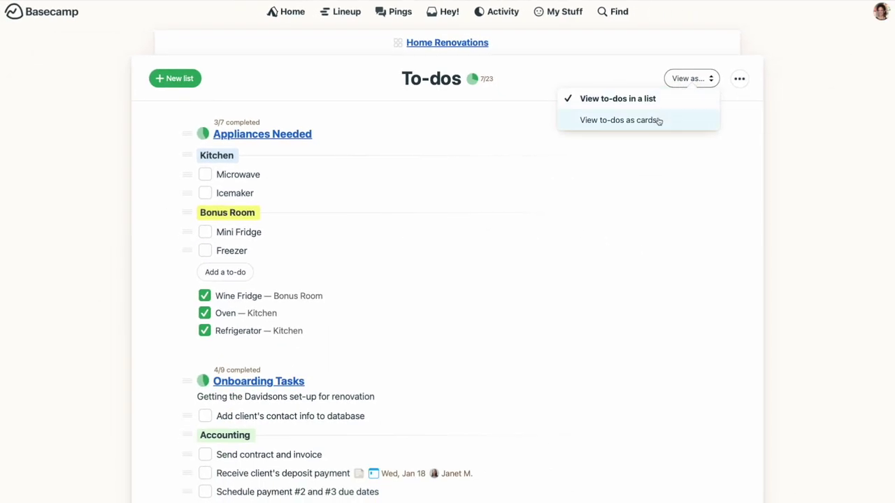
{"action": "left_click", "coordinate": [658, 121]}
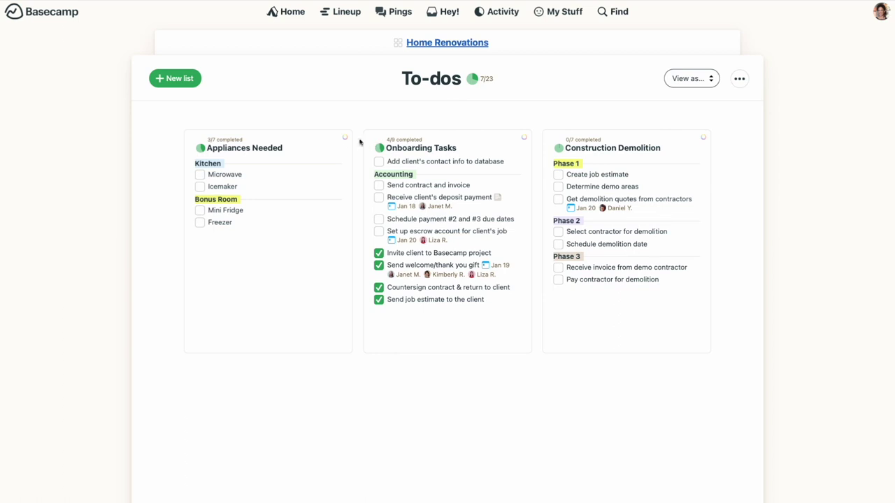
{"action": "left_click", "coordinate": [344, 137]}
{"action": "left_click", "coordinate": [326, 200]}
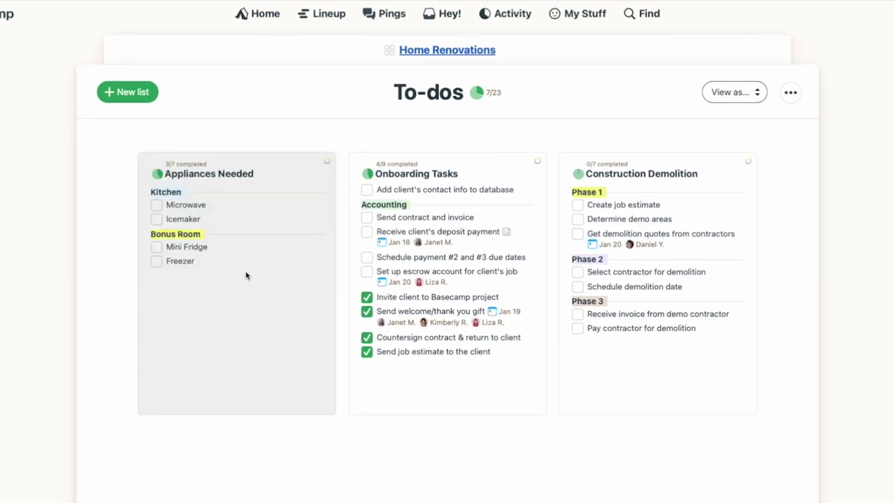
{"action": "left_click_drag", "start_coordinate": [268, 275], "coordinate": [482, 258]}
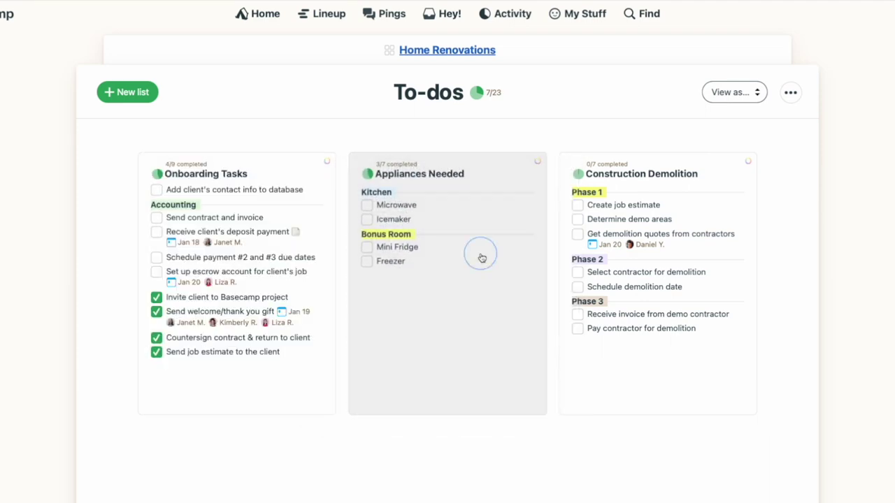
{"action": "left_click", "coordinate": [447, 193]}
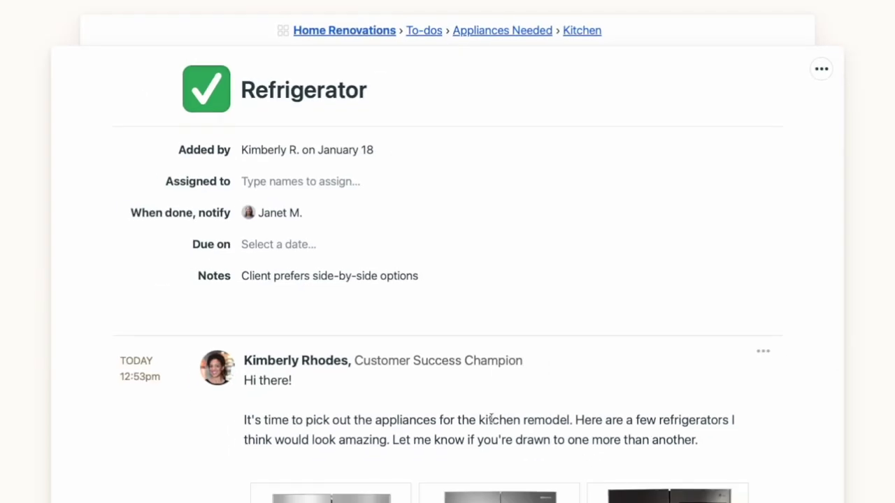
{"action": "scroll", "coordinate": [491, 418], "scroll_direction": "down", "scroll_amount": 3}
{"action": "scroll", "coordinate": [491, 418], "scroll_direction": "down", "scroll_amount": 4}
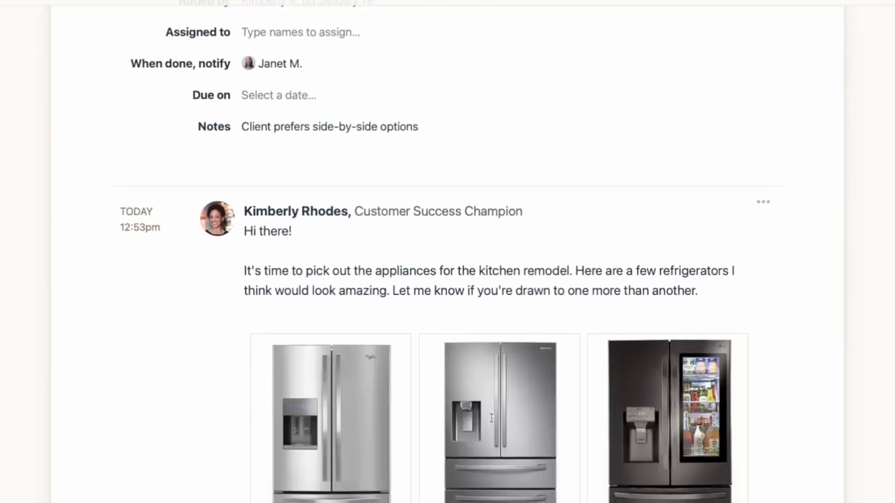
{"action": "scroll", "coordinate": [491, 418], "scroll_direction": "down", "scroll_amount": 5}
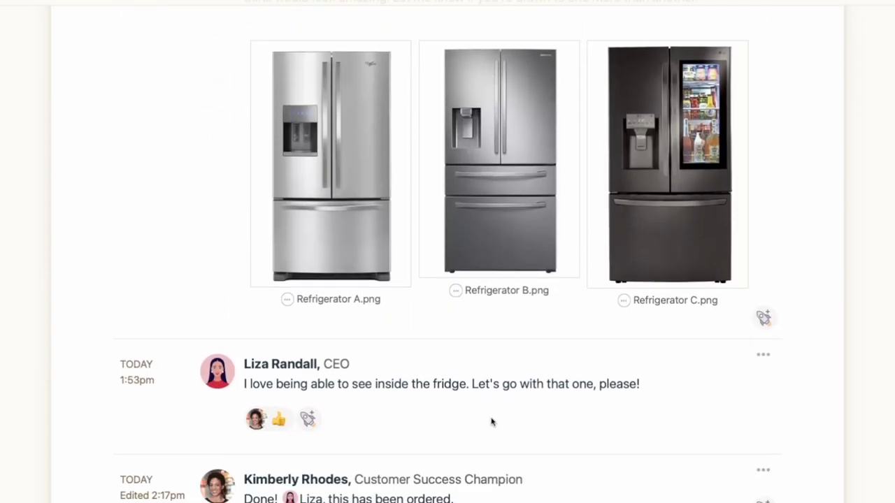
{"action": "type", "text": "Well shoot @li"}
{"action": "key", "text": "Return"}
{"action": "type", "text": "! The one you liked is on back order. How about this one instead?"}
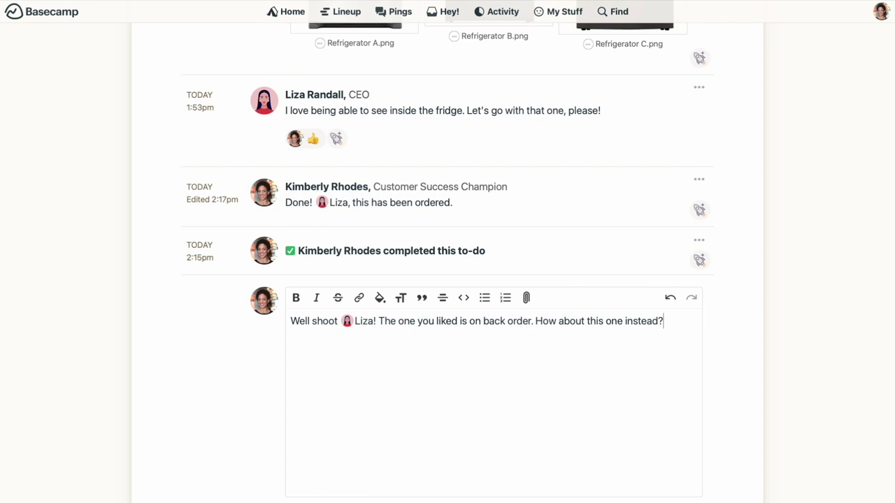
Attach the Refrigerator D.webp image and post the comment
{"action": "left_click", "coordinate": [527, 298]}
{"action": "left_click", "coordinate": [370, 343]}
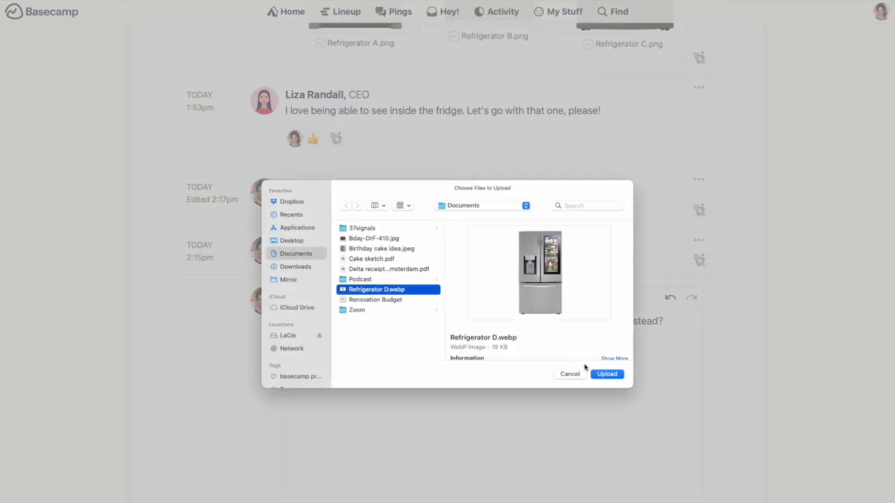
{"action": "left_click", "coordinate": [606, 373]}
{"action": "scroll", "coordinate": [599, 377], "scroll_direction": "down", "scroll_amount": 3}
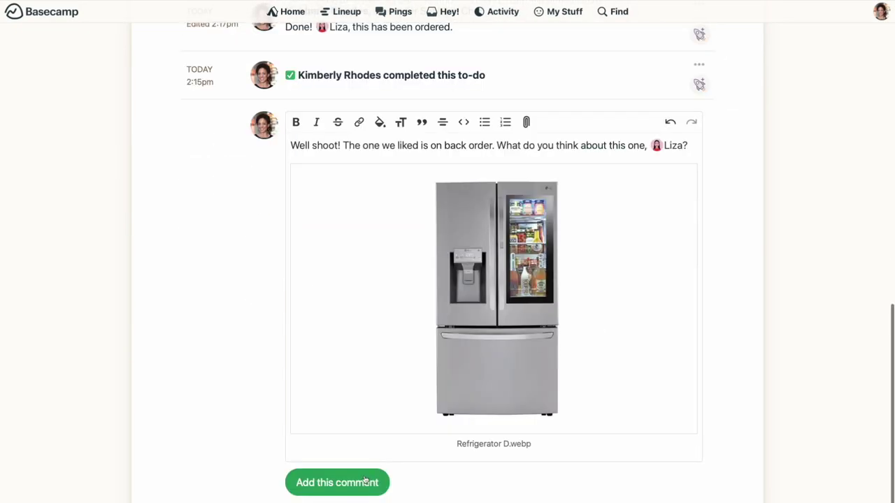
{"action": "left_click", "coordinate": [363, 482]}
Go back up to the Home Renovations to-do lists
{"action": "scroll", "coordinate": [255, 184], "scroll_direction": "down", "scroll_amount": 1}
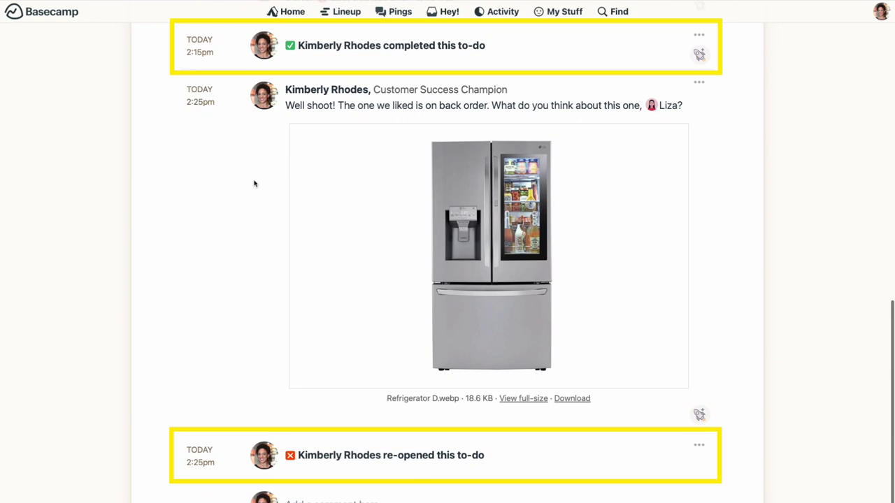
{"action": "scroll", "coordinate": [749, 308], "scroll_direction": "up", "scroll_amount": 5}
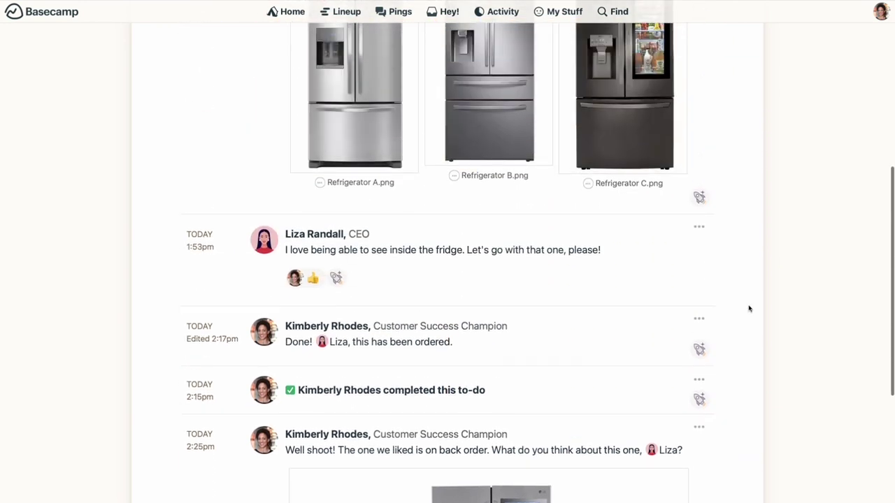
{"action": "scroll", "coordinate": [749, 308], "scroll_direction": "up", "scroll_amount": 5}
{"action": "left_click", "coordinate": [556, 40]}
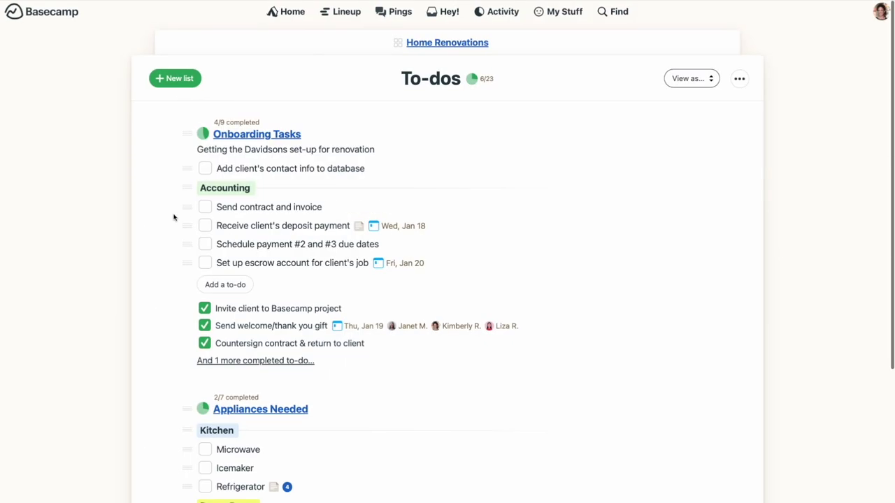
Select the contract, Schedule payment #2 and #3, and escrow to-dos and assign them to one teammate
{"action": "left_click", "coordinate": [192, 211]}
{"action": "left_click", "coordinate": [193, 249], "text": "shift"}
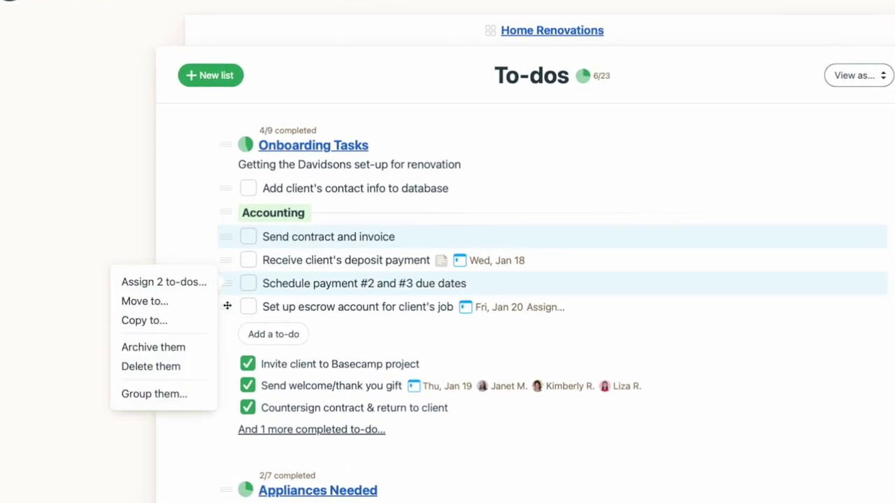
{"action": "left_click", "coordinate": [192, 269], "text": "shift"}
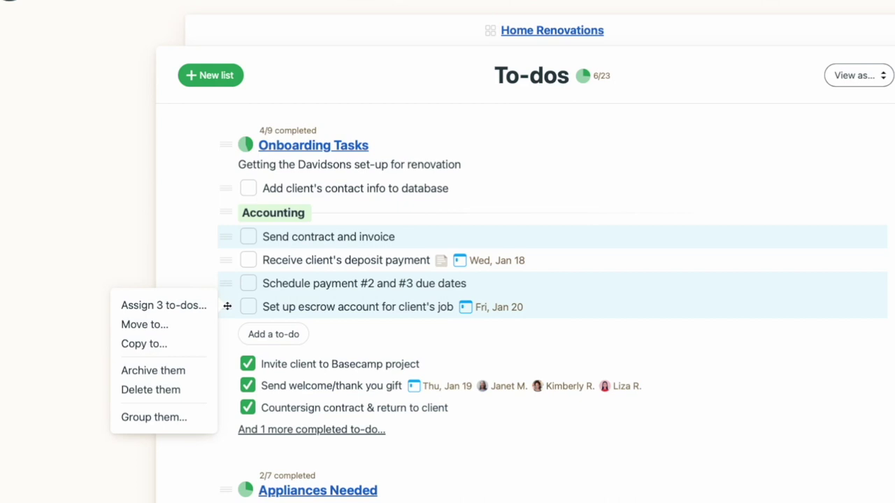
{"action": "left_click", "coordinate": [177, 308]}
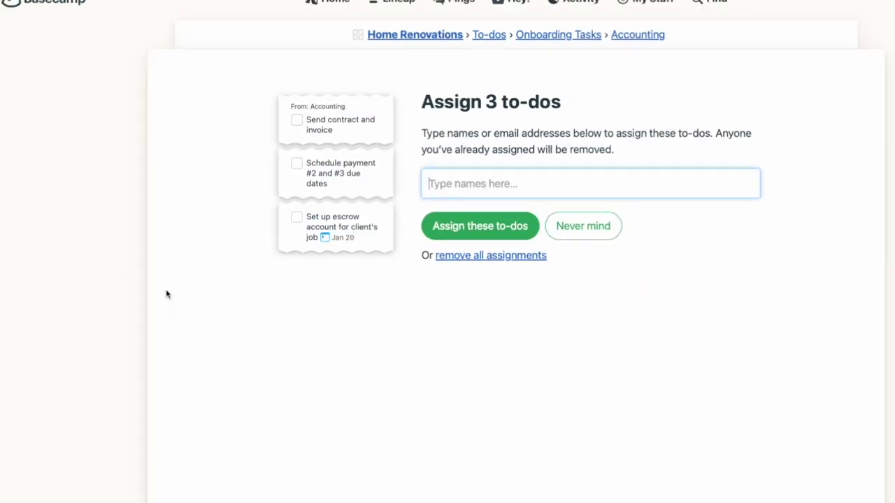
{"action": "type", "text": "ja"}
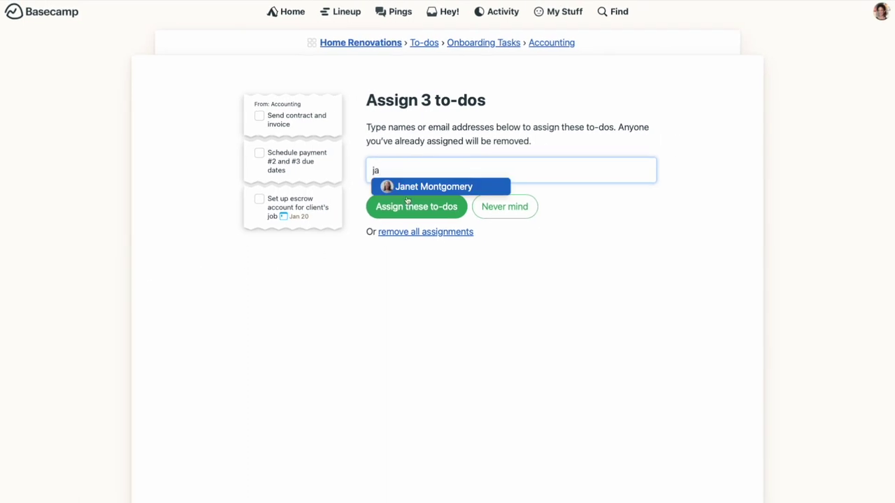
{"action": "left_click", "coordinate": [417, 186]}
{"action": "left_click", "coordinate": [411, 228]}
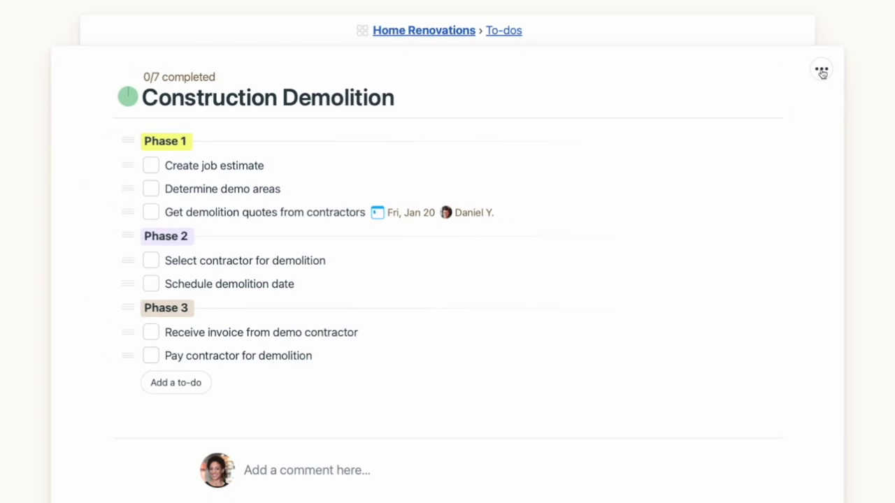
Turn on notifications for new to-dos added to Construction Demolition
{"action": "left_click", "coordinate": [822, 72]}
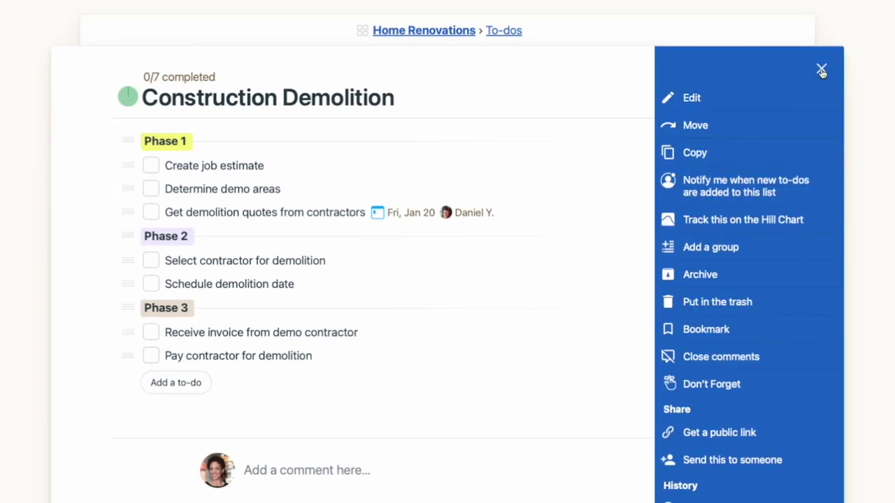
{"action": "left_click", "coordinate": [801, 201]}
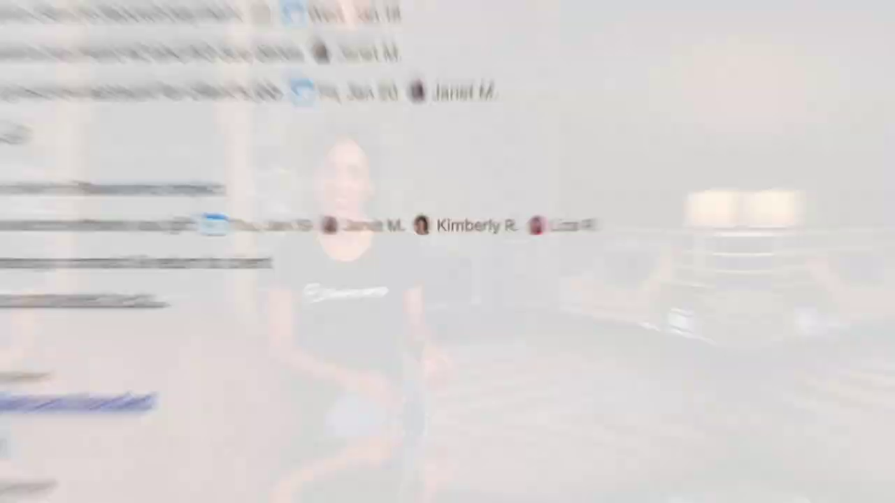
Add 'Update client budget' due Jan 25, repeating every week, then mark it done
{"action": "type", "text": "Update client budget"}
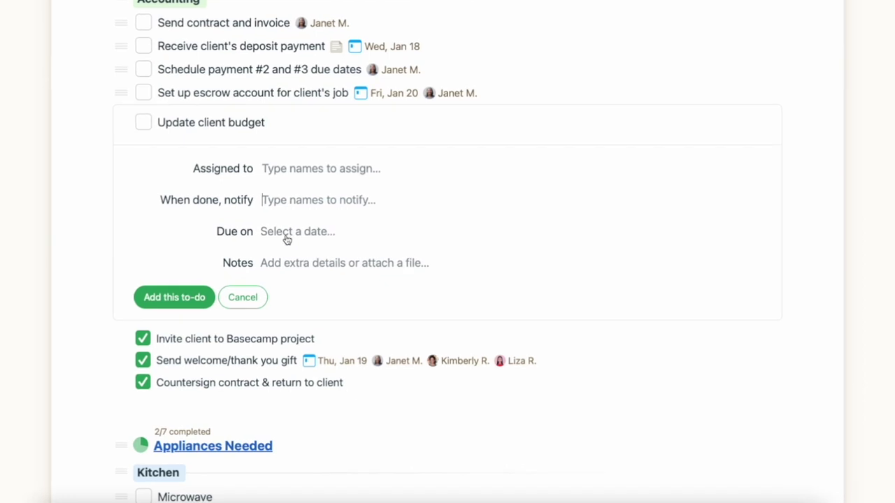
{"action": "left_click", "coordinate": [318, 288]}
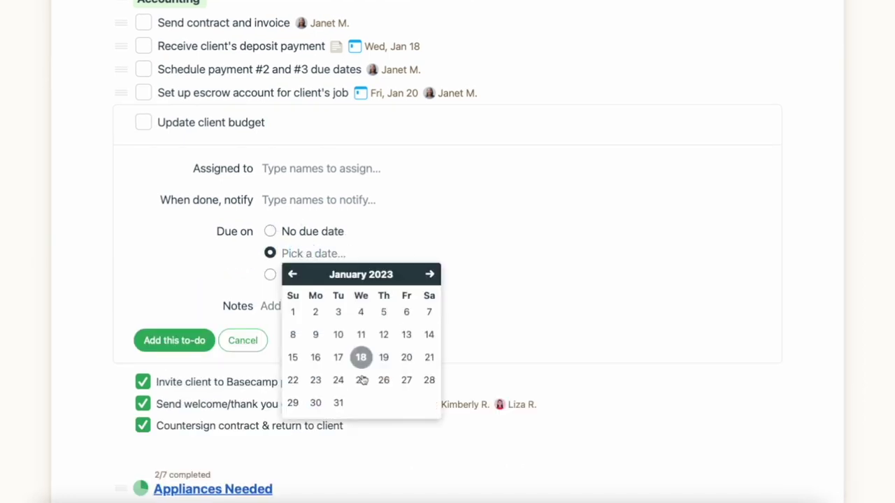
{"action": "left_click", "coordinate": [362, 380]}
{"action": "left_click", "coordinate": [324, 313]}
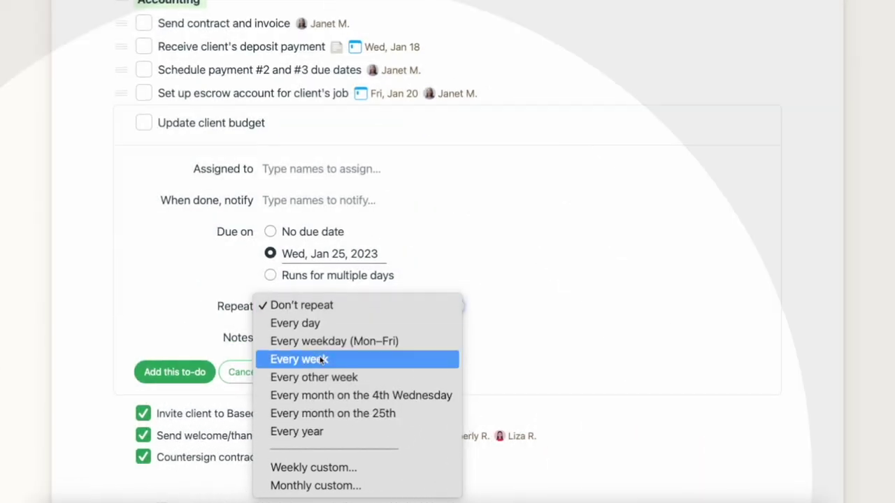
{"action": "left_click", "coordinate": [297, 360]}
{"action": "left_click", "coordinate": [197, 425]}
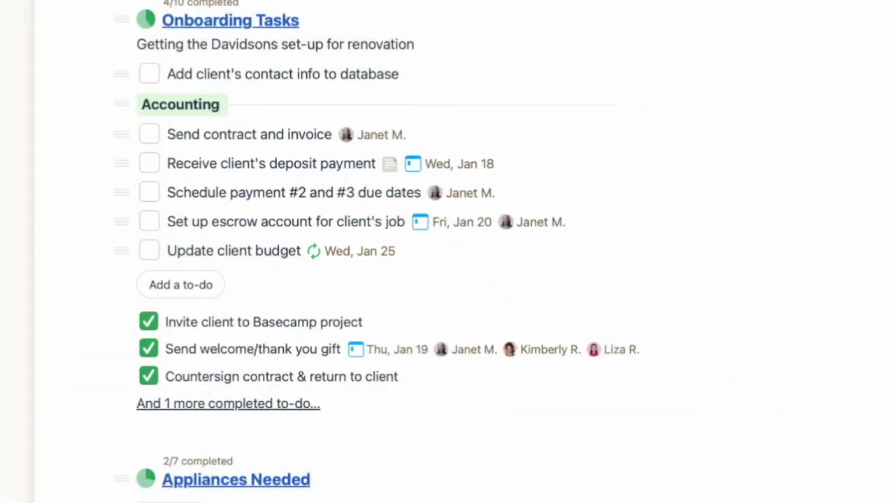
{"action": "left_click", "coordinate": [149, 251]}
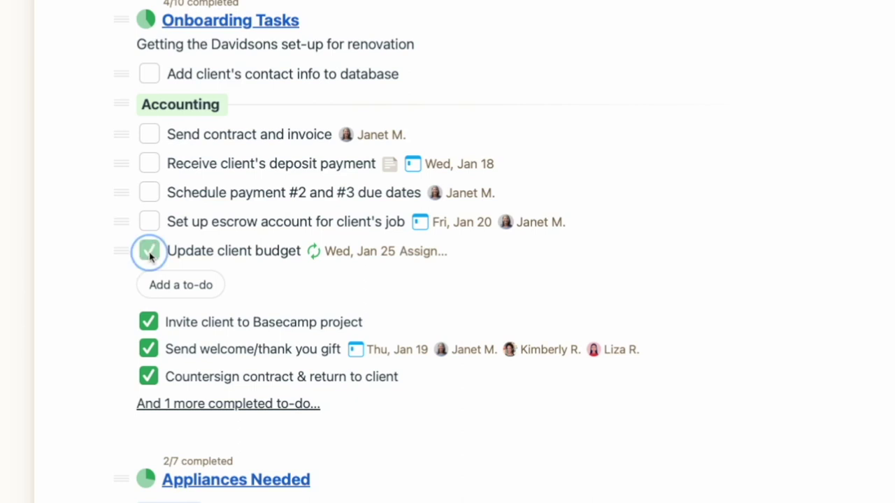